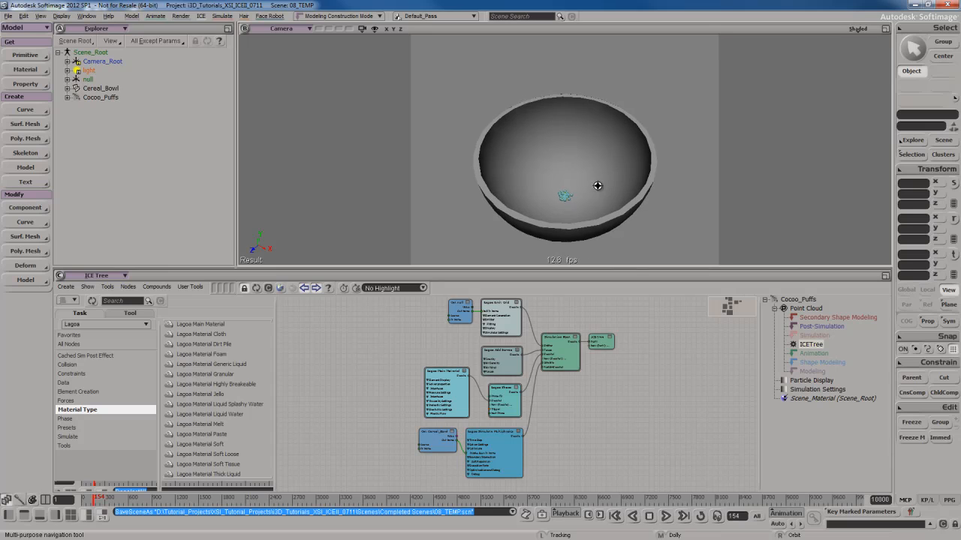
key(space)
click(621, 180)
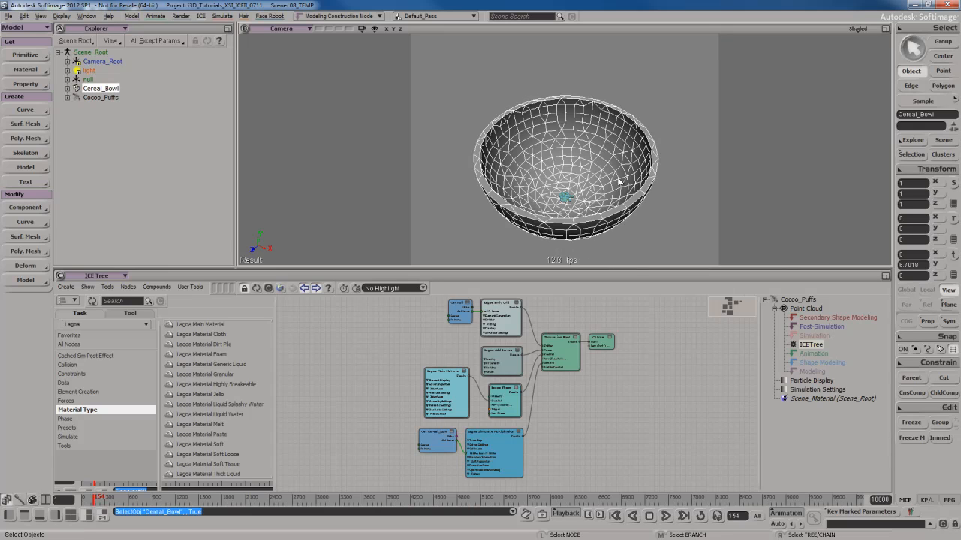
click(686, 202)
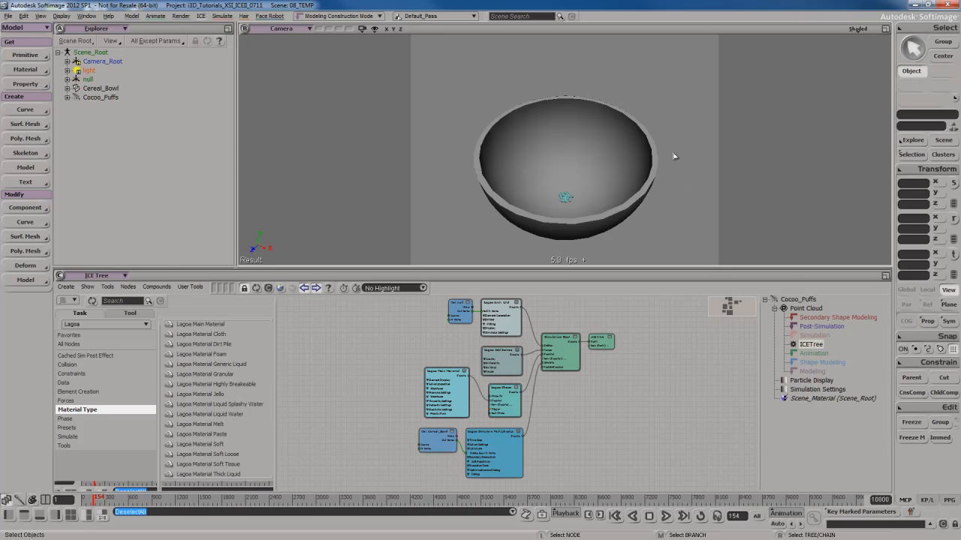
click(589, 142)
click(675, 120)
Create a polygon mesh cylinder in the scene from the ICE module's primitives.
key(4)
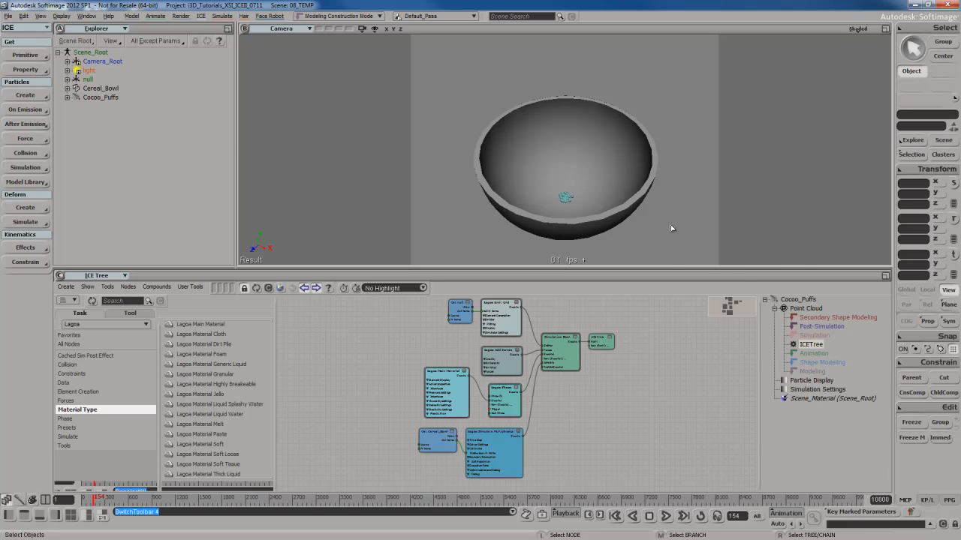
click(26, 56)
mouse_move(114, 74)
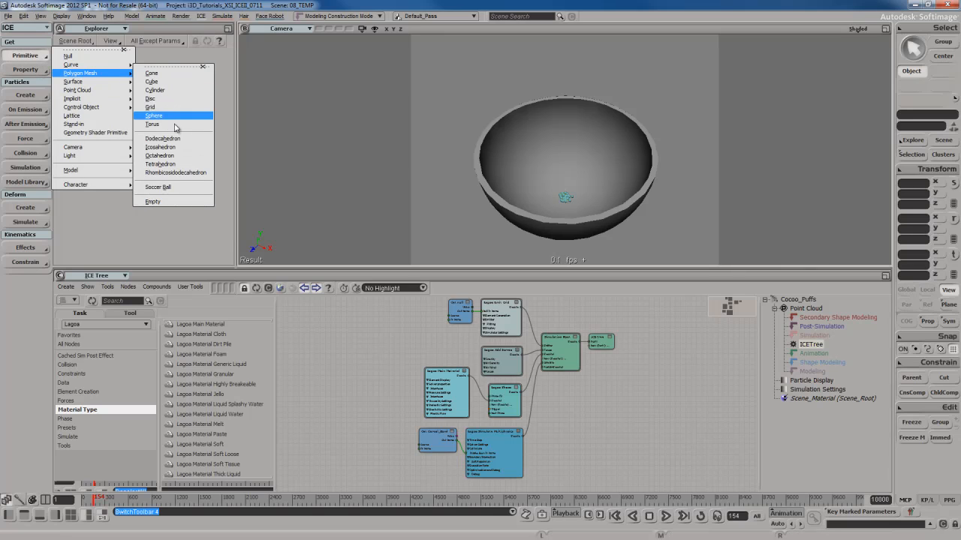
click(178, 90)
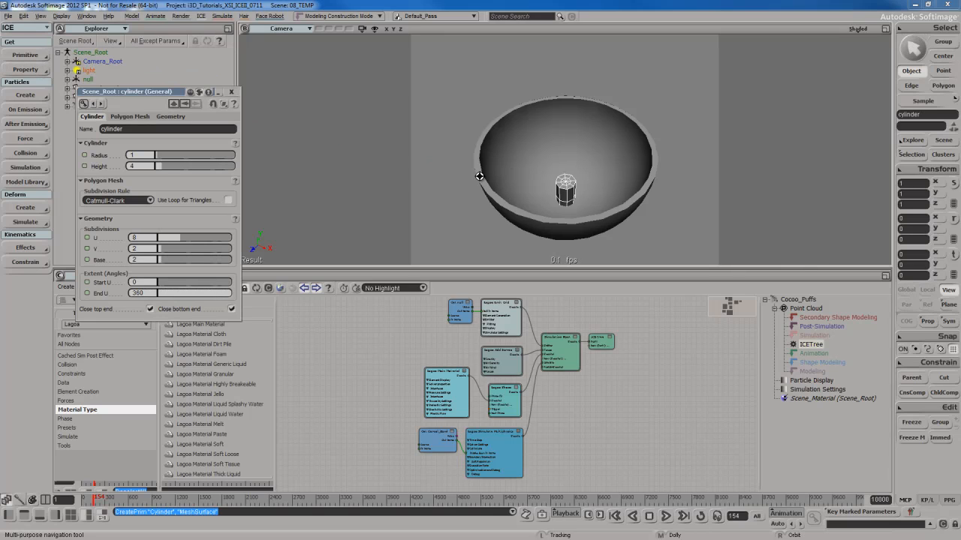
Raise the cylinder to about 7.1 on Y so that it stands inside the cereal bowl above its floor.
key(s)
right_drag(492, 177, 594, 183)
key(v)
key(F12)
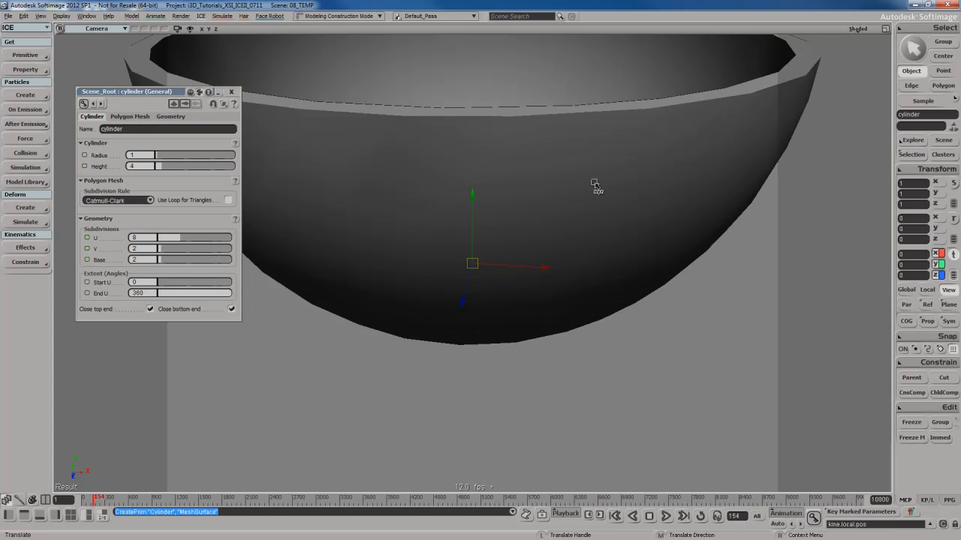
key(s)
middle_drag(594, 185, 518, 175)
key(alt+m)
key(v)
key(s)
drag(527, 176, 581, 209)
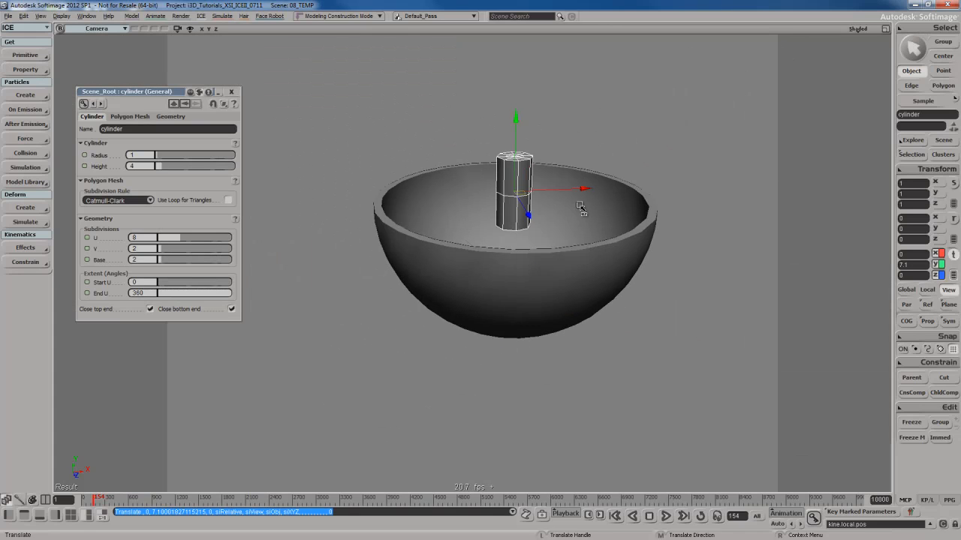
Rotate the cylinder 90 degrees about X to lay it flat, and lower it to about 6.344 on Y.
key(c)
key(s)
right_drag(581, 208, 581, 242)
drag(542, 161, 574, 309)
key(s)
right_drag(575, 306, 573, 236)
key(v)
middle_drag(627, 124, 621, 131)
key(s)
right_drag(621, 132, 605, 145)
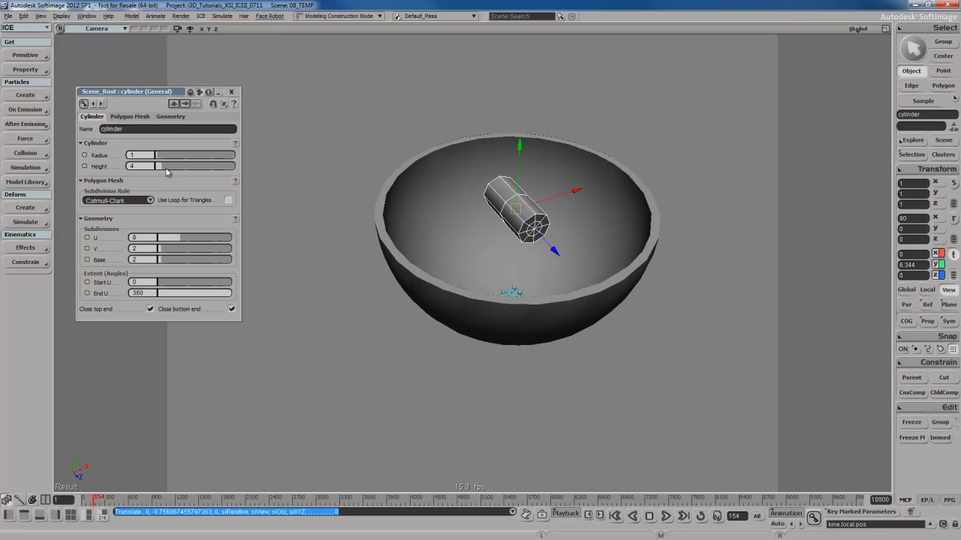
Lengthen the cylinder to a height of about 13.522 and set its U subdivisions to 12.
mouse_move(165, 171)
mouse_down()
mouse_move(186, 171)
mouse_move(178, 172)
mouse_up()
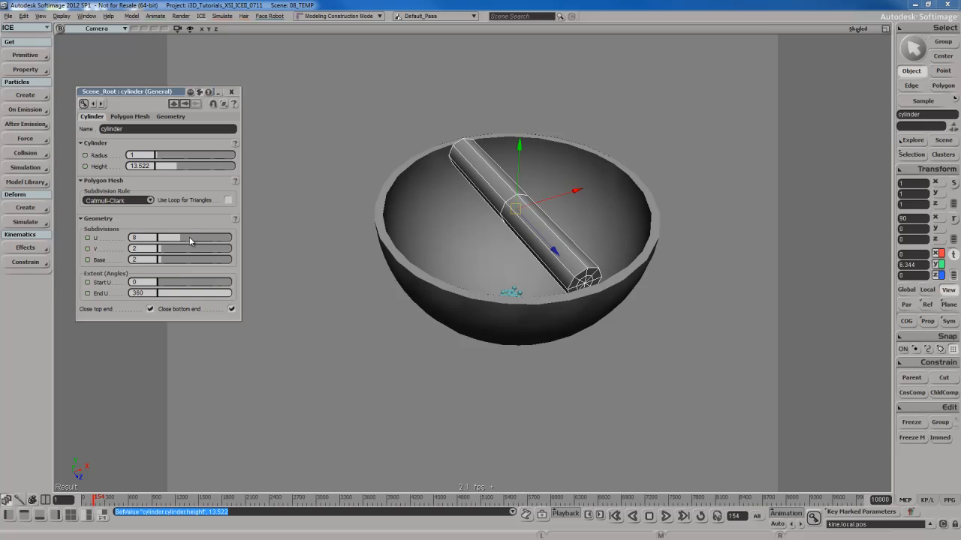
drag(190, 240, 195, 242)
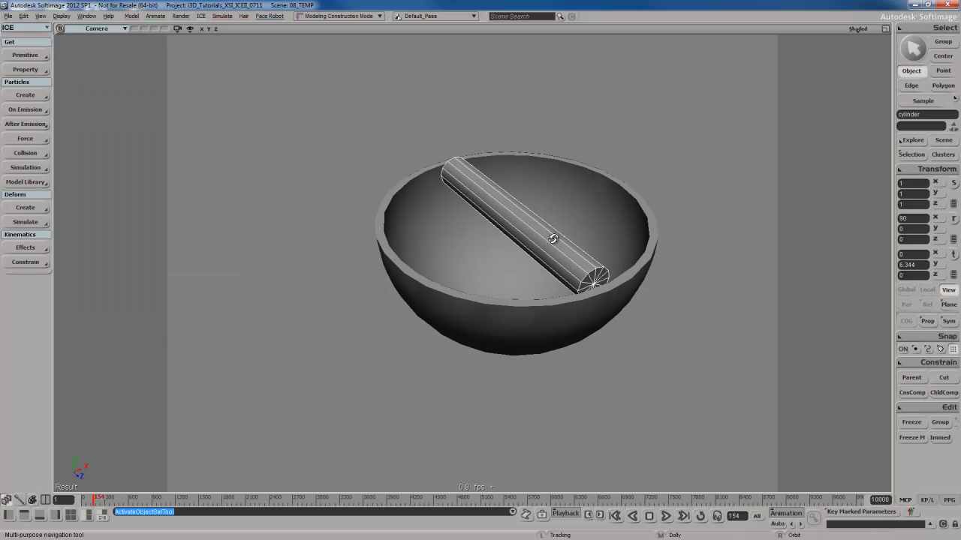
right_drag(554, 236, 558, 221)
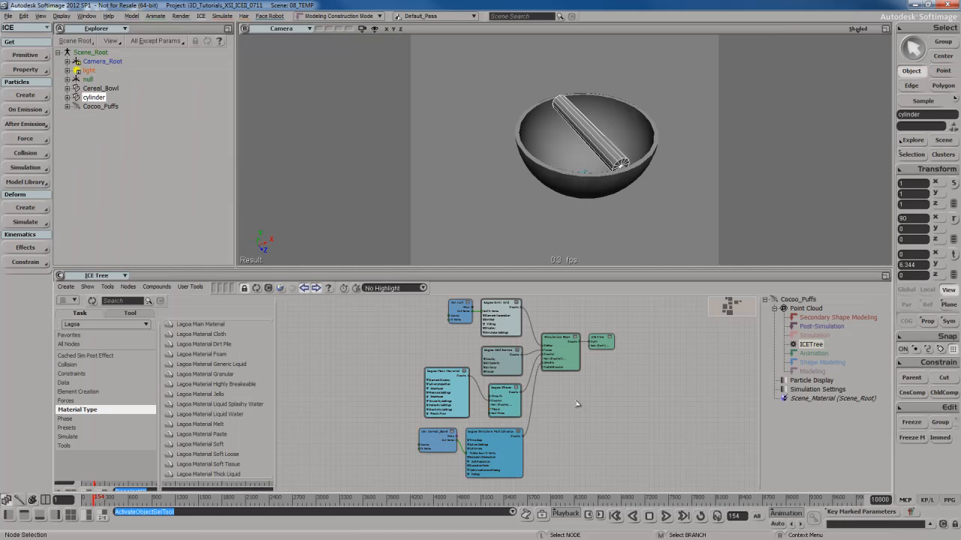
Add the cylinder to the ICE tree as a get-data node just below the Get Cereal_Bowl node.
scroll(553, 446, up, 3)
drag(485, 343, 512, 374)
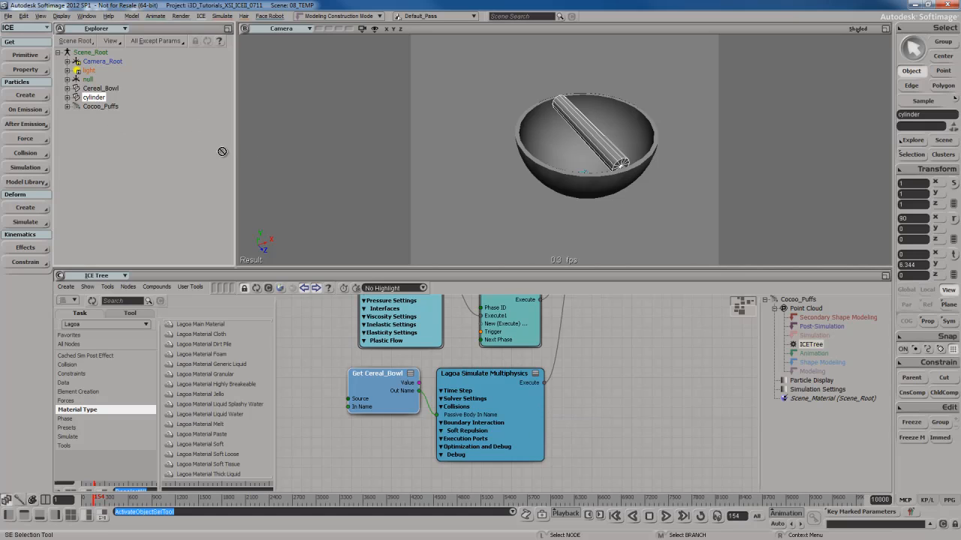
drag(222, 152, 379, 475)
drag(320, 430, 321, 431)
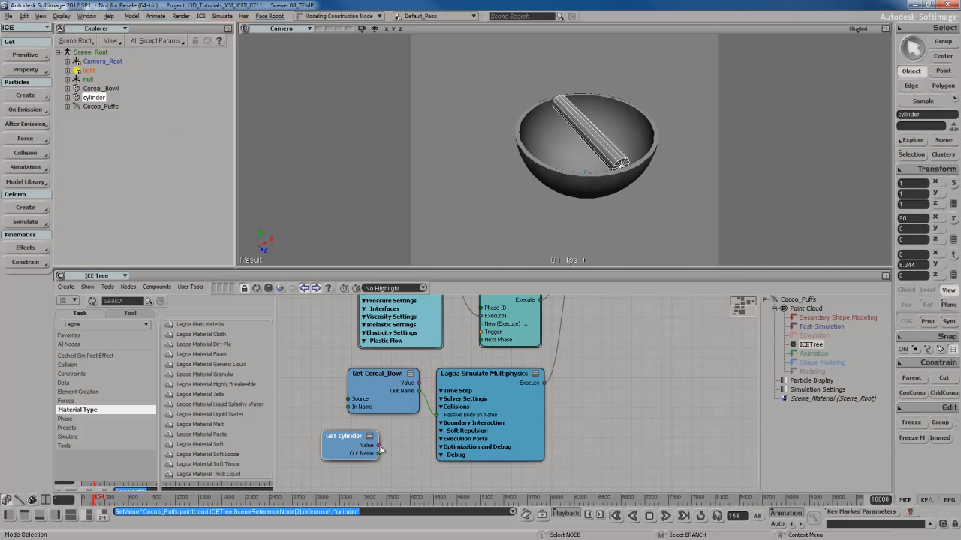
Set the emit rate of the Lagoa Emit Grid node to Every Frame.
key(s)
drag(652, 192, 650, 206)
key(s)
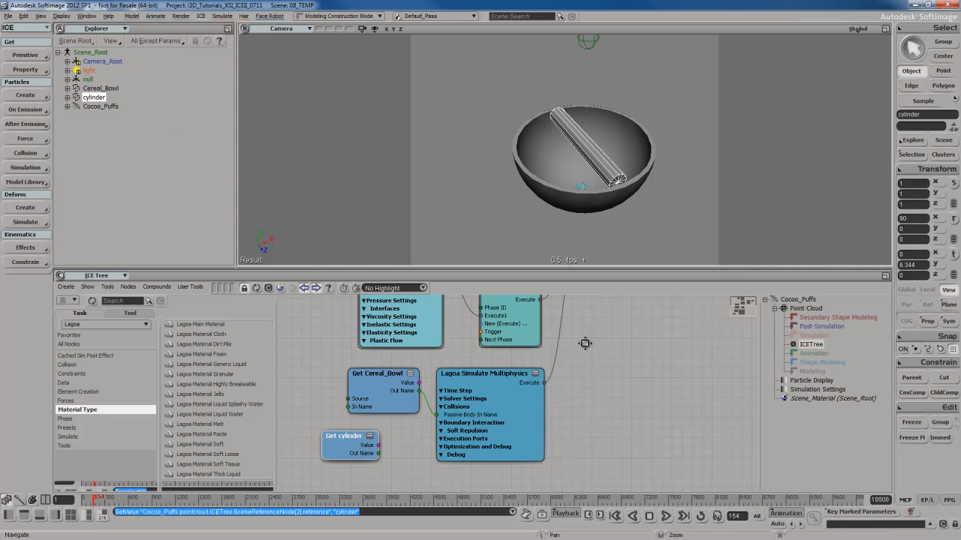
drag(585, 343, 575, 453)
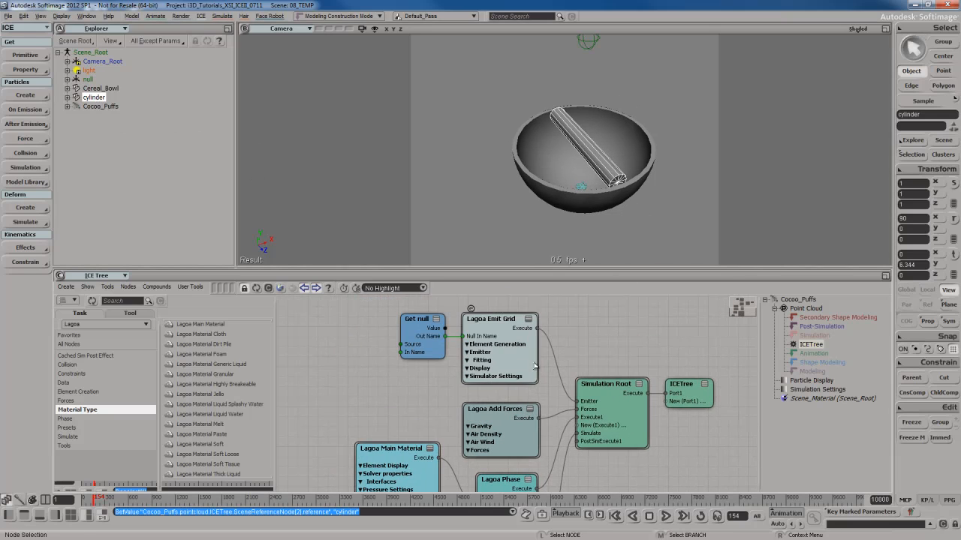
double_click(535, 365)
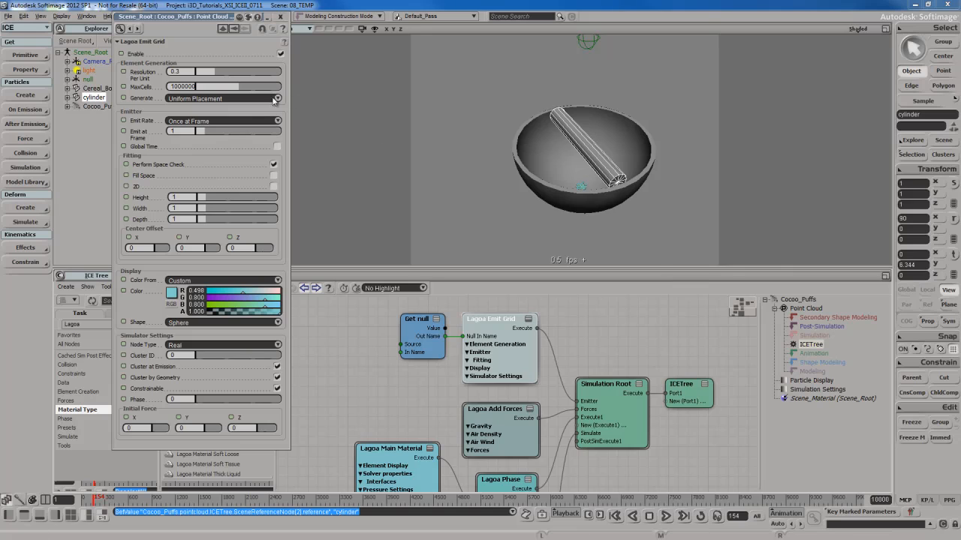
click(217, 120)
click(217, 129)
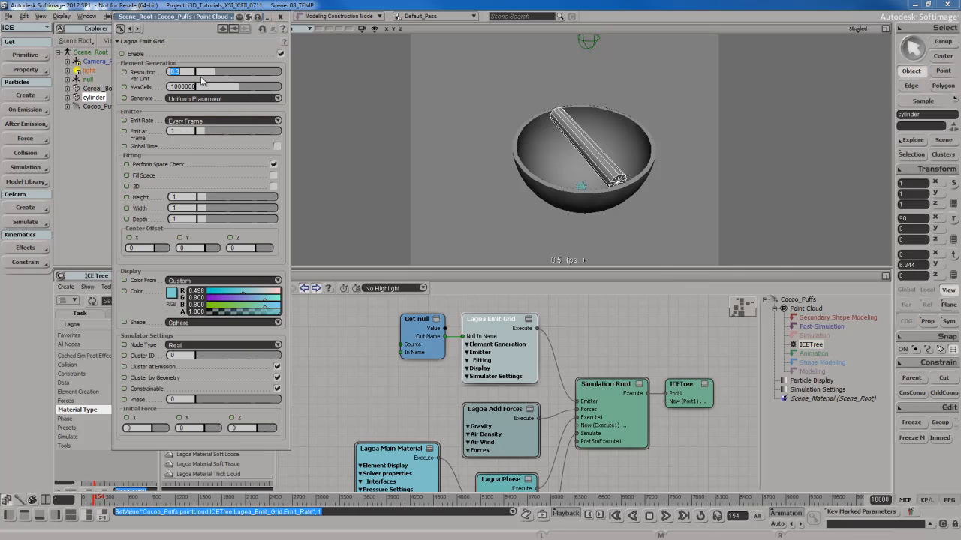
Set the Lagoa Emit Grid's Resolution Per Unit to 0.5 and switch Generate to its other placement option.
text(0.5)
key(Return)
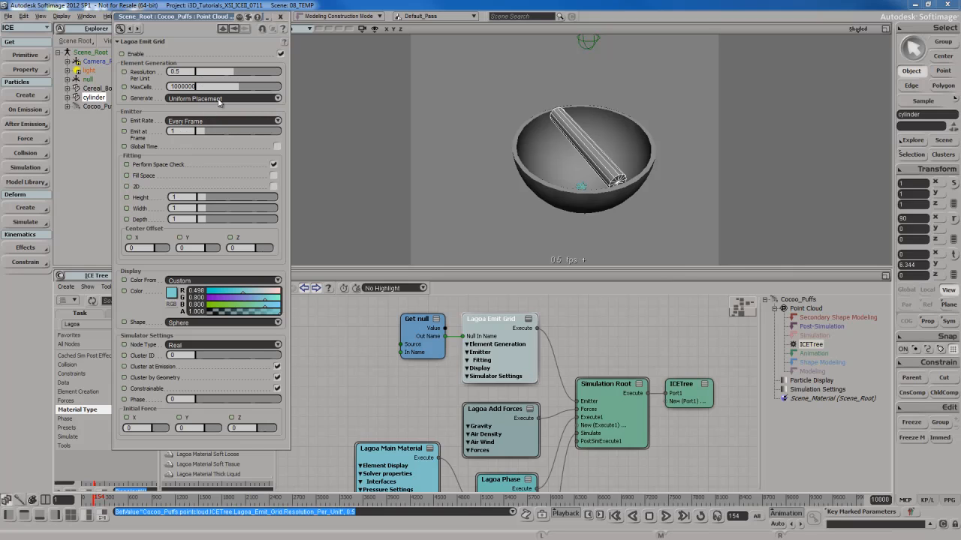
click(218, 99)
click(217, 108)
click(280, 16)
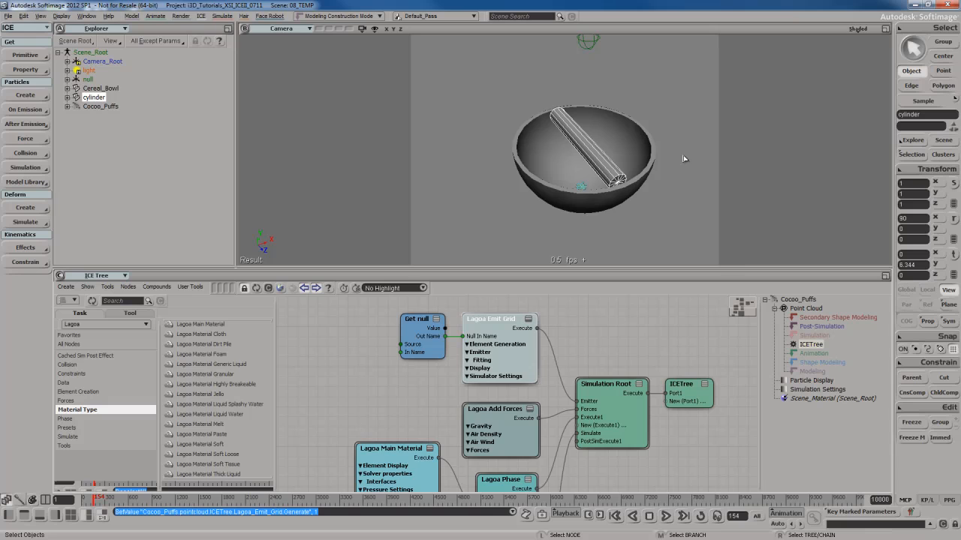
In the Lagoa Main Material node, enable Solve Pressure and disable Solve Elastic.
double_click(398, 458)
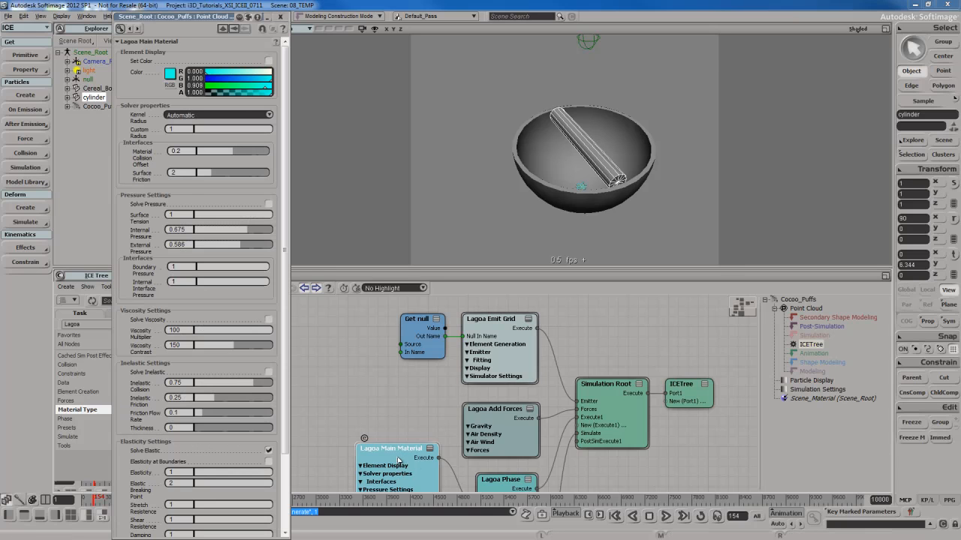
click(269, 205)
scroll(271, 316, down, 3)
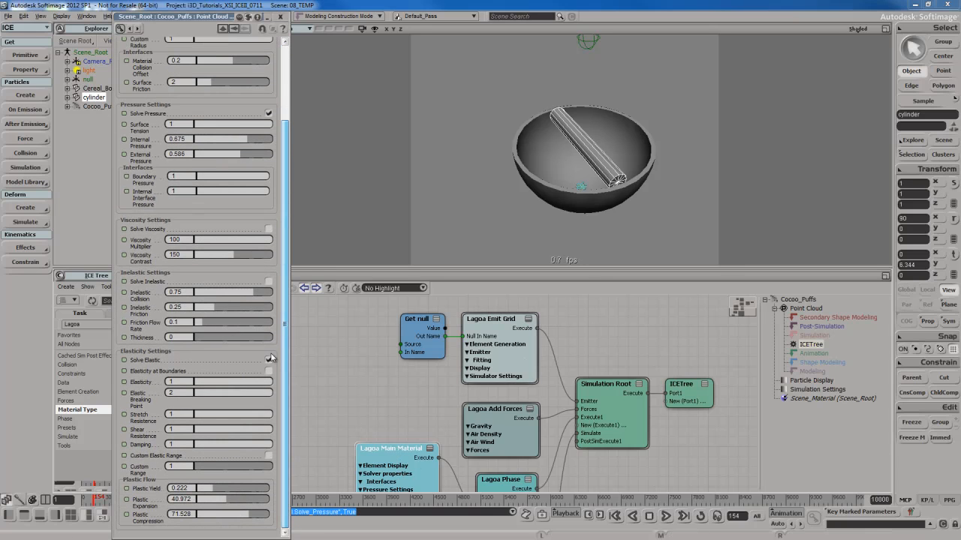
click(269, 359)
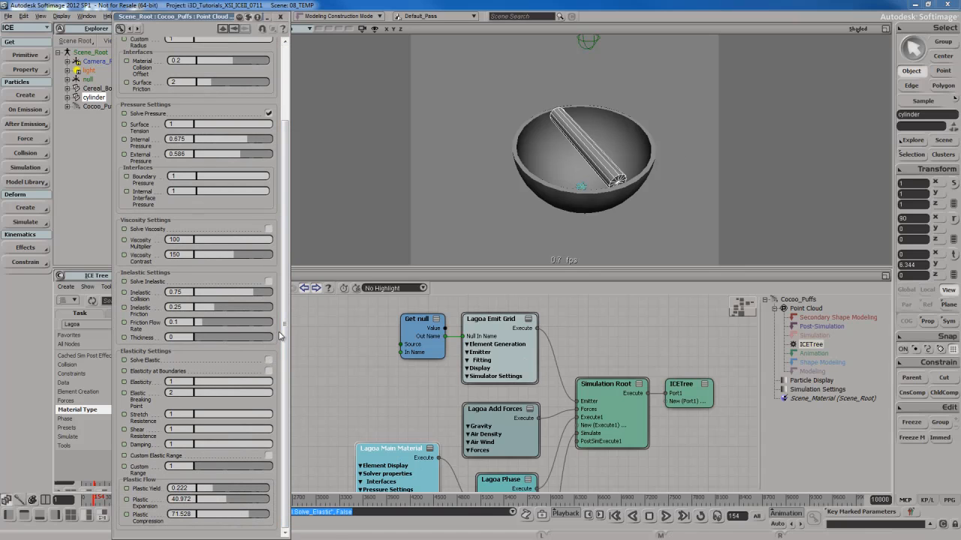
In the Lagoa Simulate Multiphysics node, enable pressure and disable elastics and plastic flow.
middle_drag(584, 443, 574, 351)
double_click(471, 379)
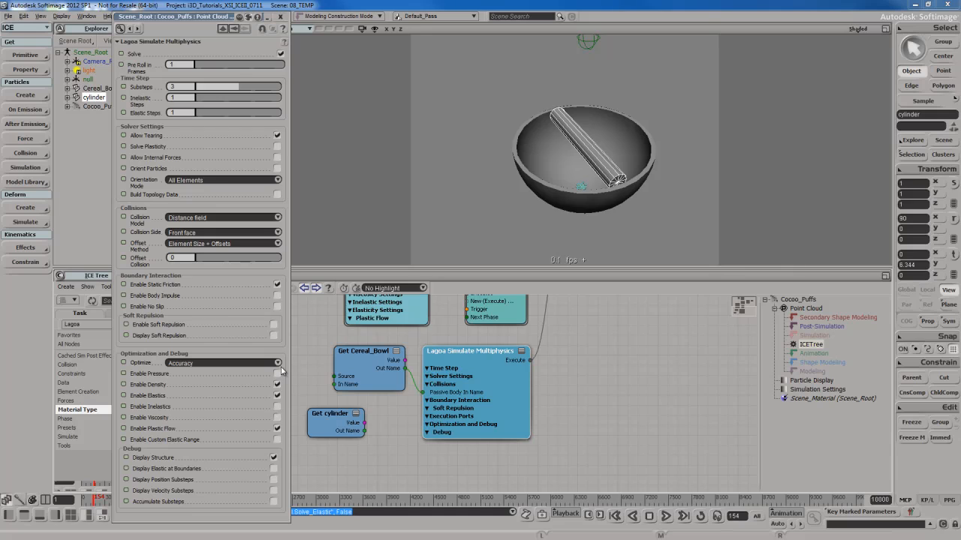
click(276, 373)
click(277, 395)
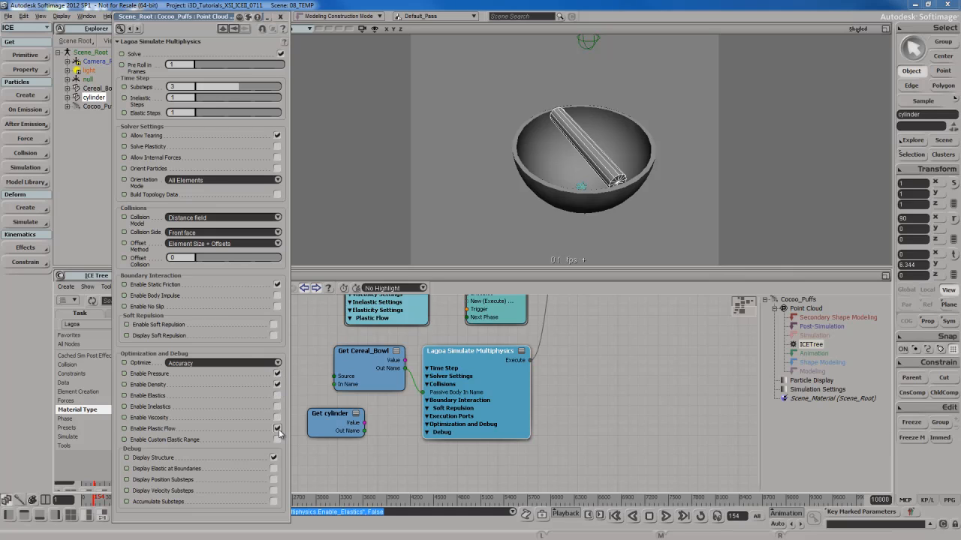
click(277, 428)
click(281, 16)
Play the particle simulation from the first frame to check the emission into the bowl, and stop it.
key(Home)
key(Up)
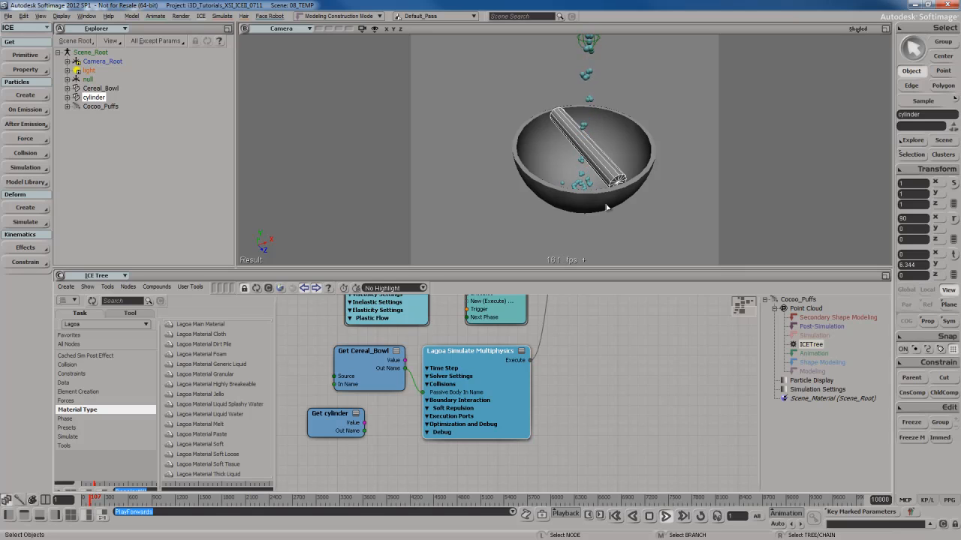
key(Escape)
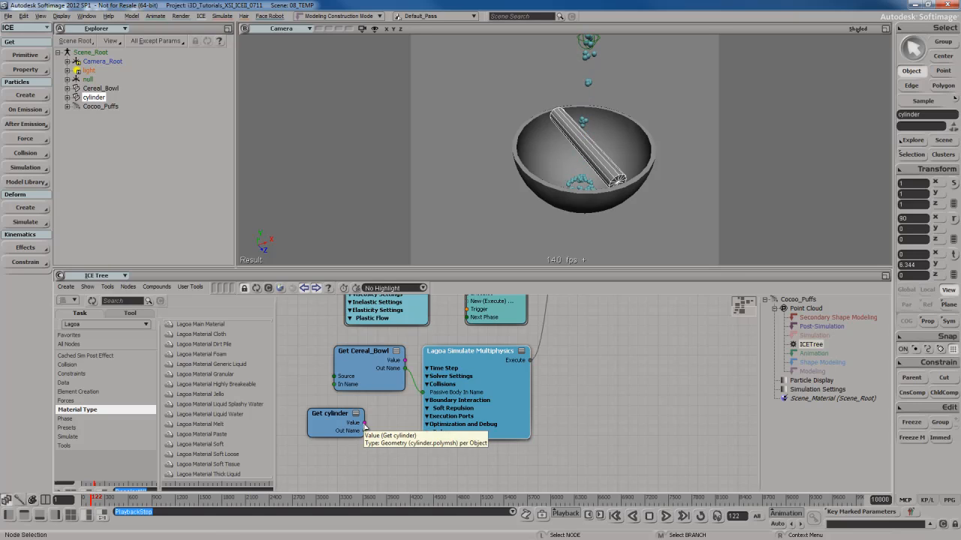
Connect the Get cylinder node's Out Name to the existing Passive Body In Name port of Lagoa Simulate Multiphysics.
drag(365, 431, 460, 394)
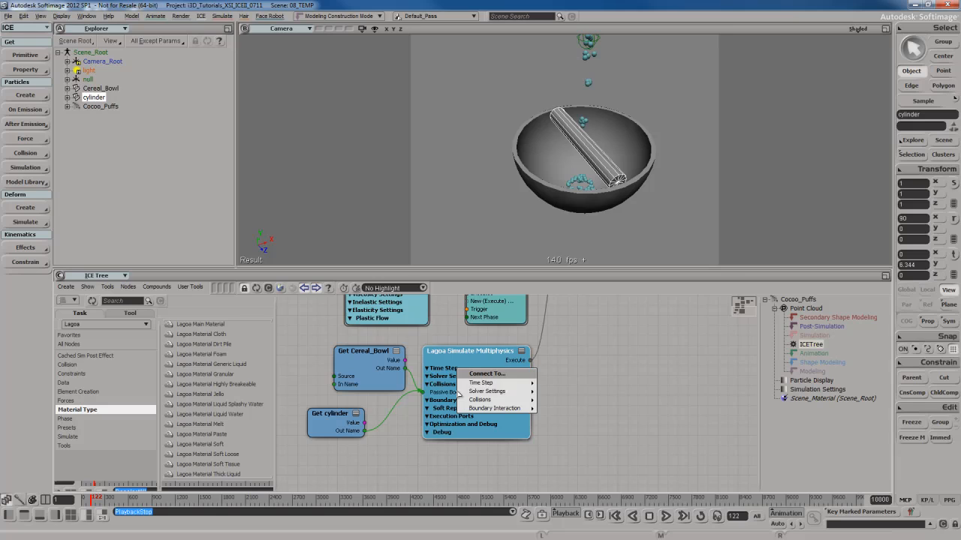
mouse_move(496, 401)
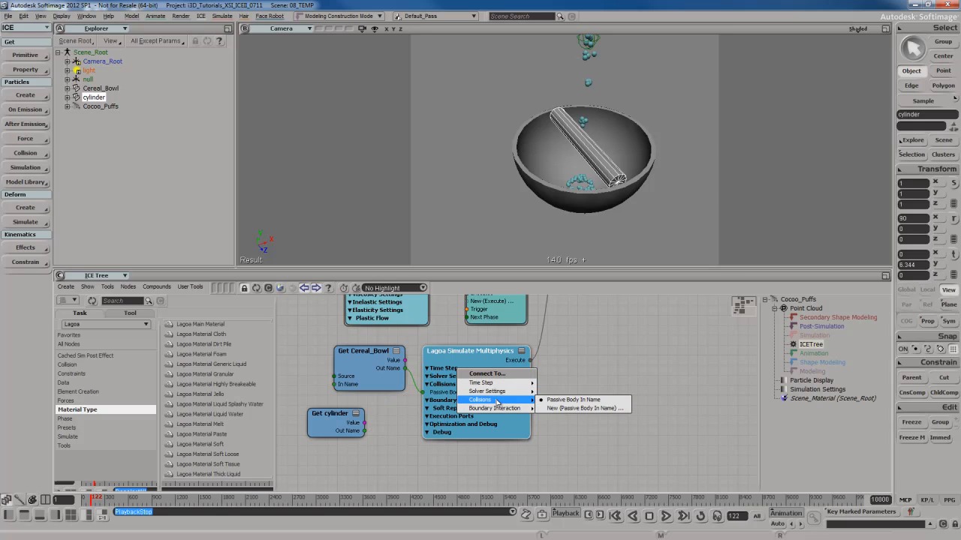
click(573, 400)
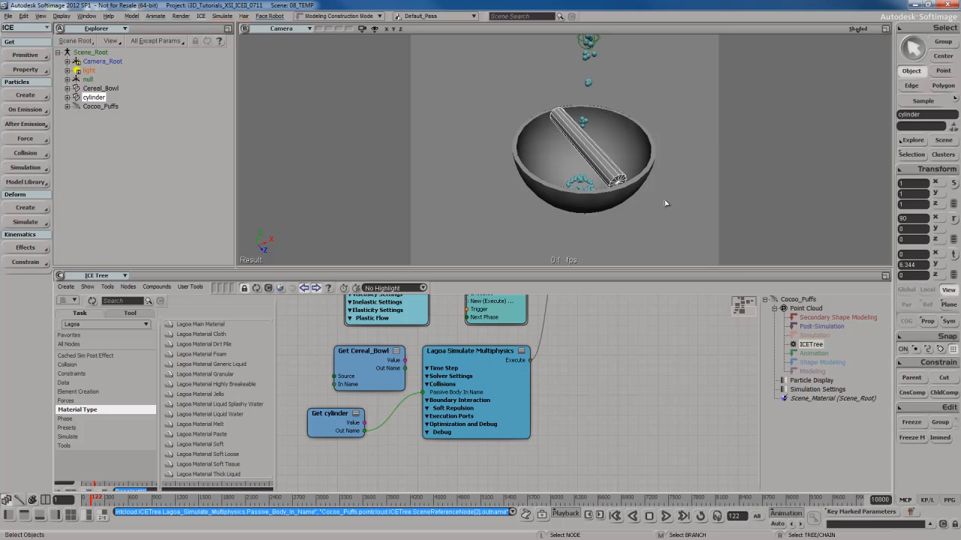
Play the simulation from the start to check the collisions with the cylinder, and return to the first frame.
key(shift+comma)
key(F10)
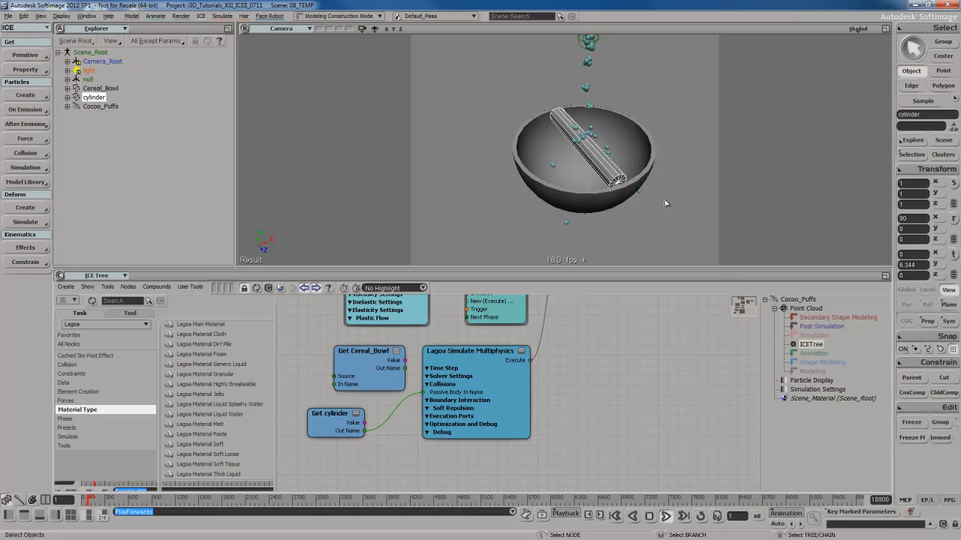
key(Up)
key(Home)
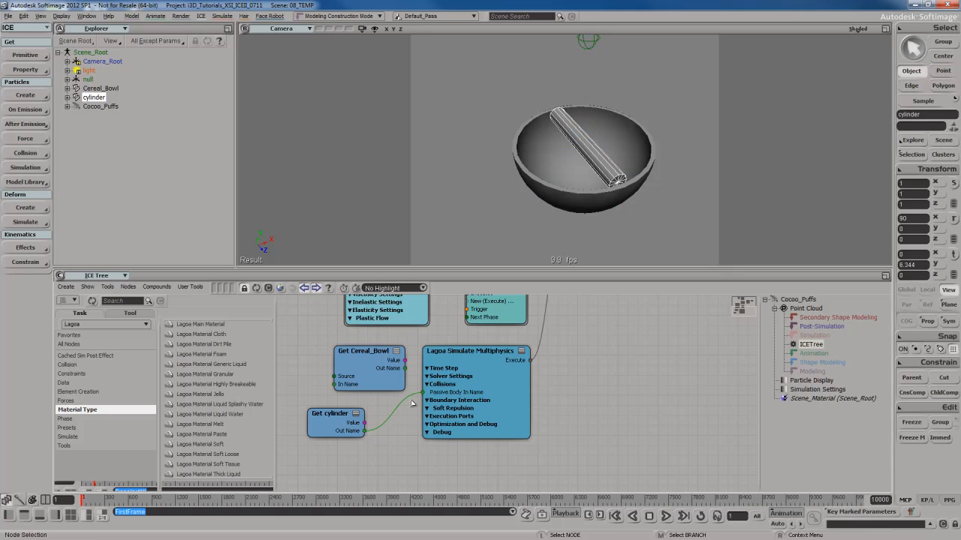
Move the Get Cereal_Bowl node slightly aside and disconnect Get cylinder from the Passive Body In Name port.
drag(355, 366, 336, 360)
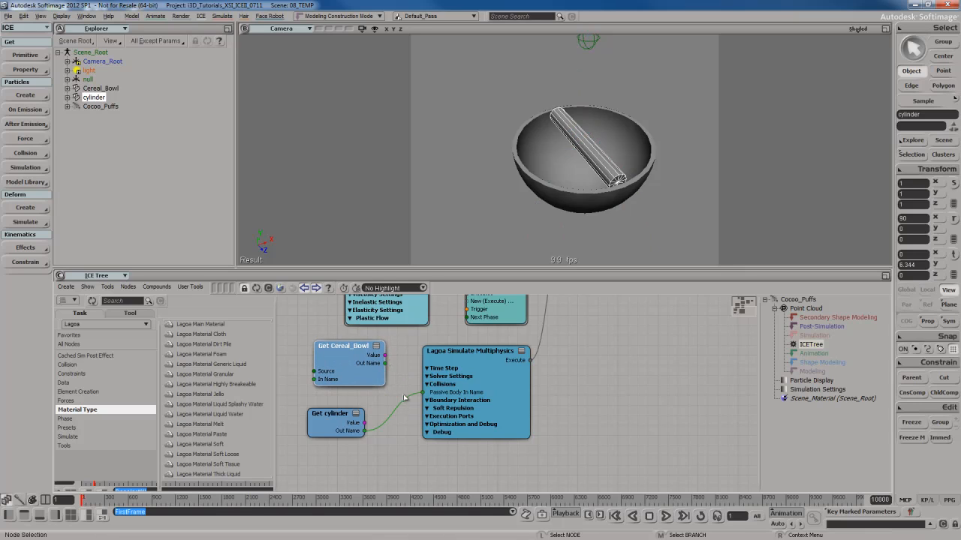
drag(423, 392, 371, 416)
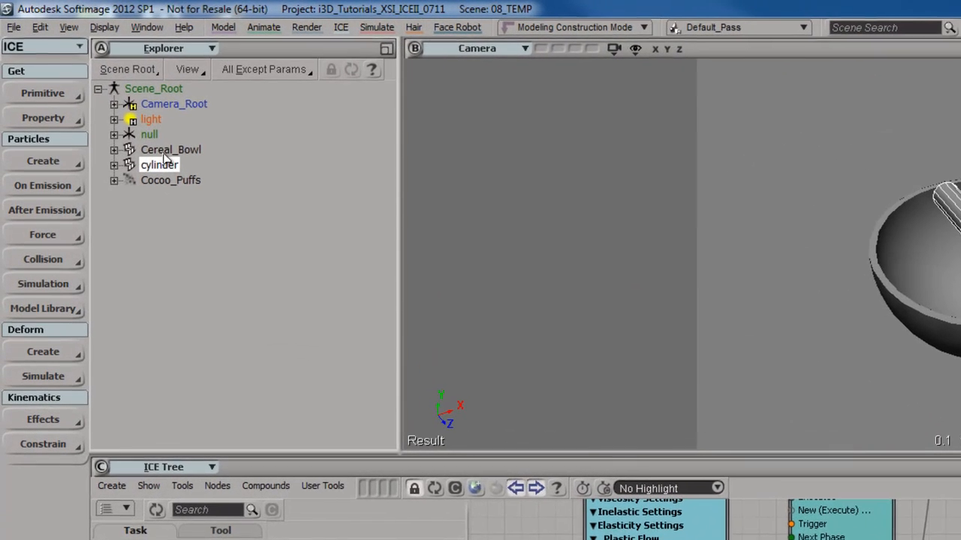
Group Cereal_Bowl and cylinder, name the group Colliders_Group, expand it to check its members, and clear the selection.
shift+click(96, 90)
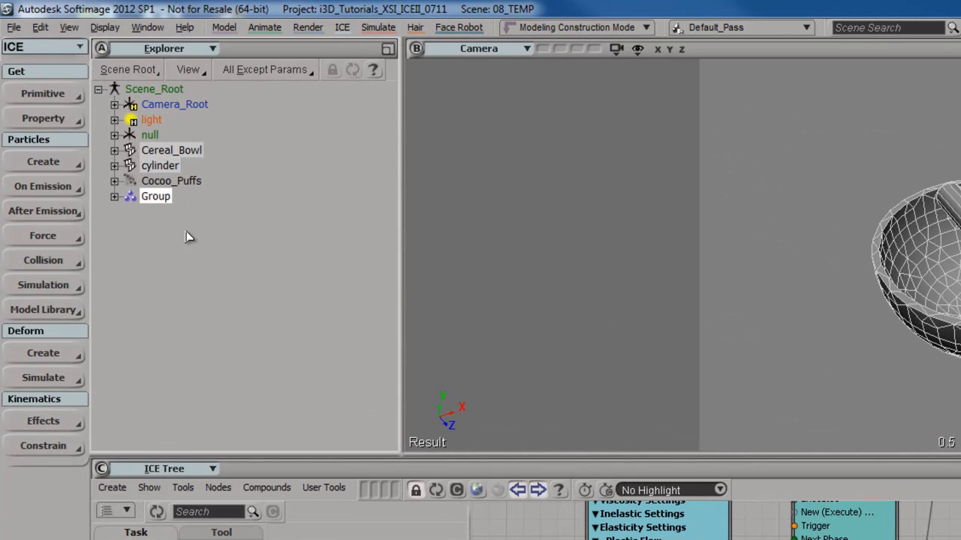
key(F2)
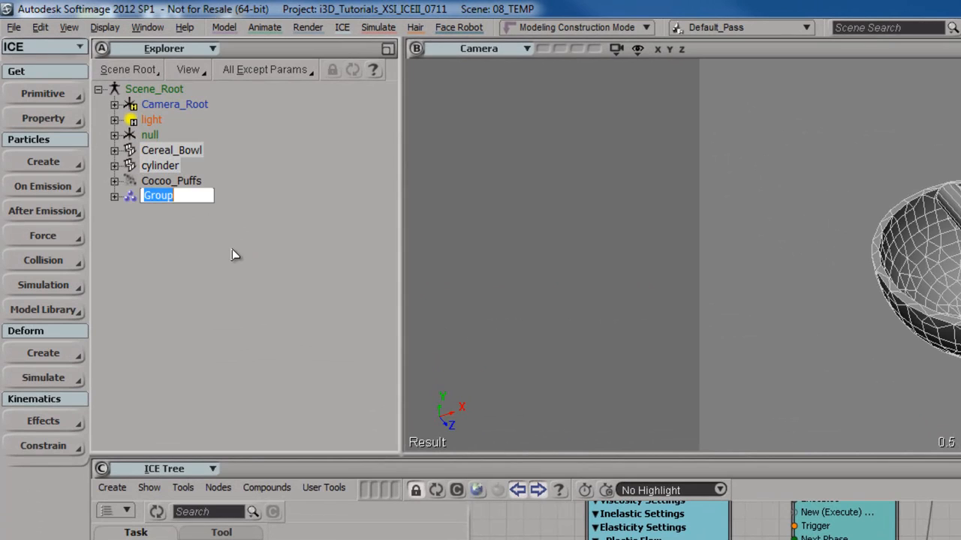
key(Home)
text(Colliders)
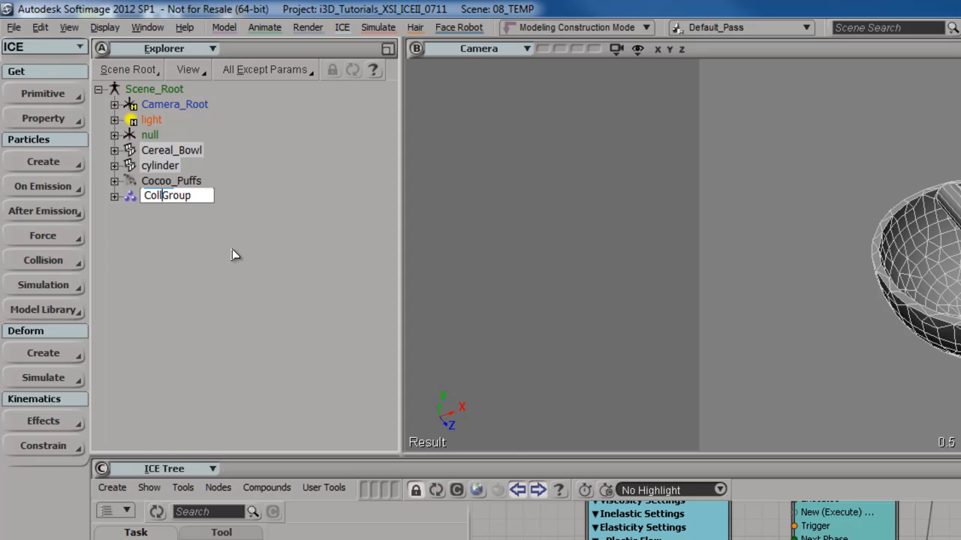
text(_)
key(Return)
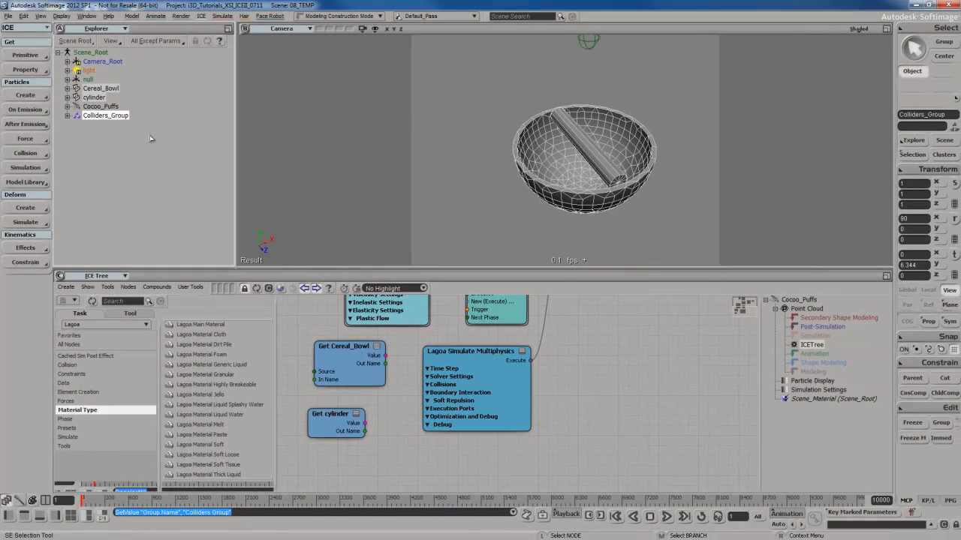
click(68, 115)
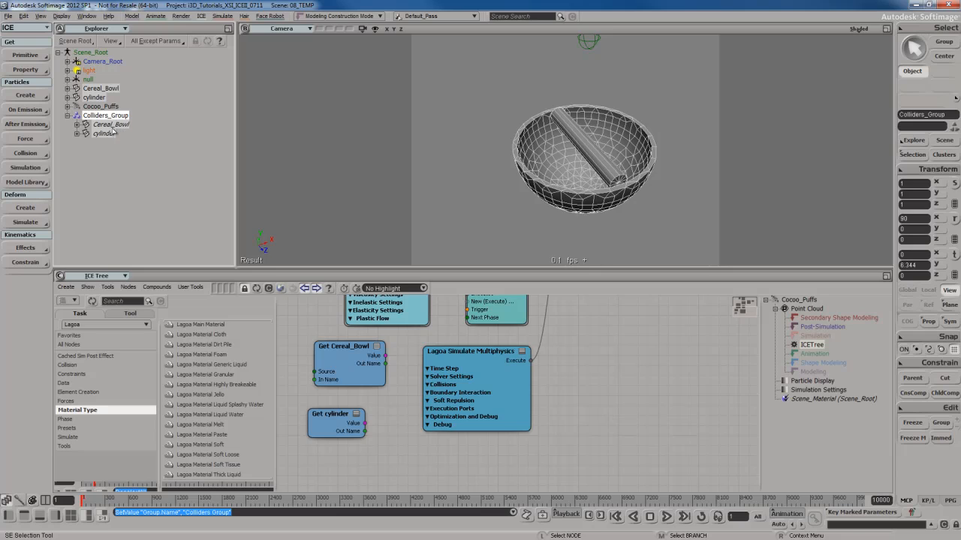
click(583, 253)
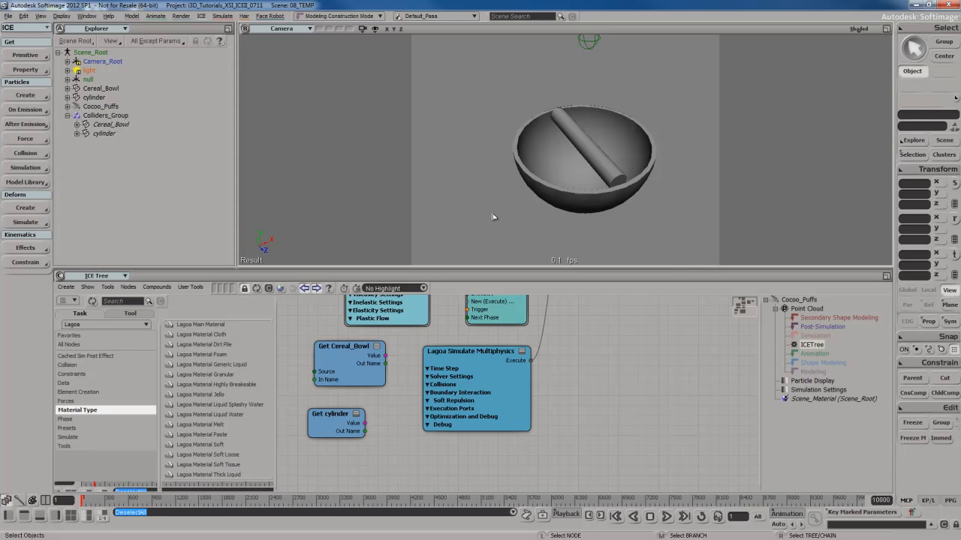
Replace the Get Cereal_Bowl and Get cylinder nodes with Get Colliders_Group, connecting its Out Name to Passive Body In Name of Lagoa Simulate Multiphysics.
drag(305, 353, 406, 425)
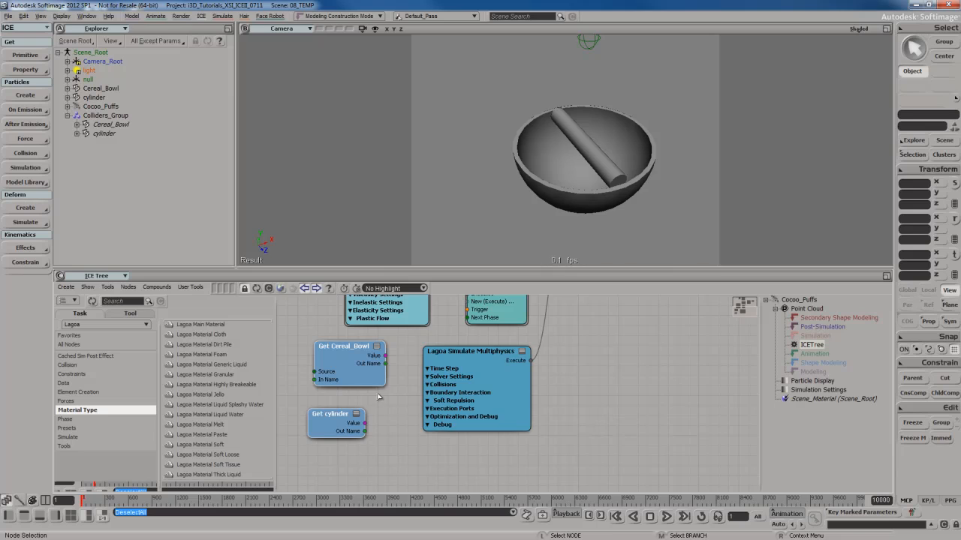
key(Delete)
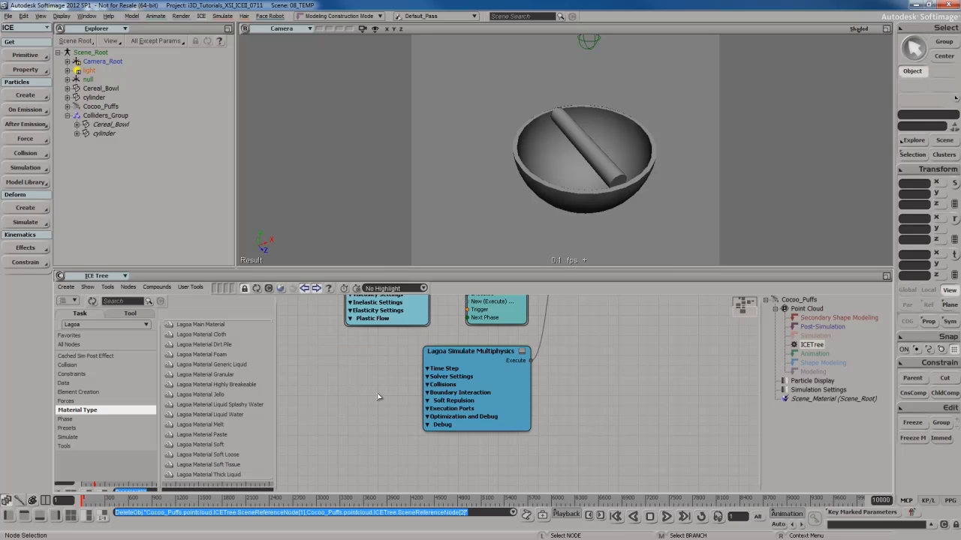
click(102, 116)
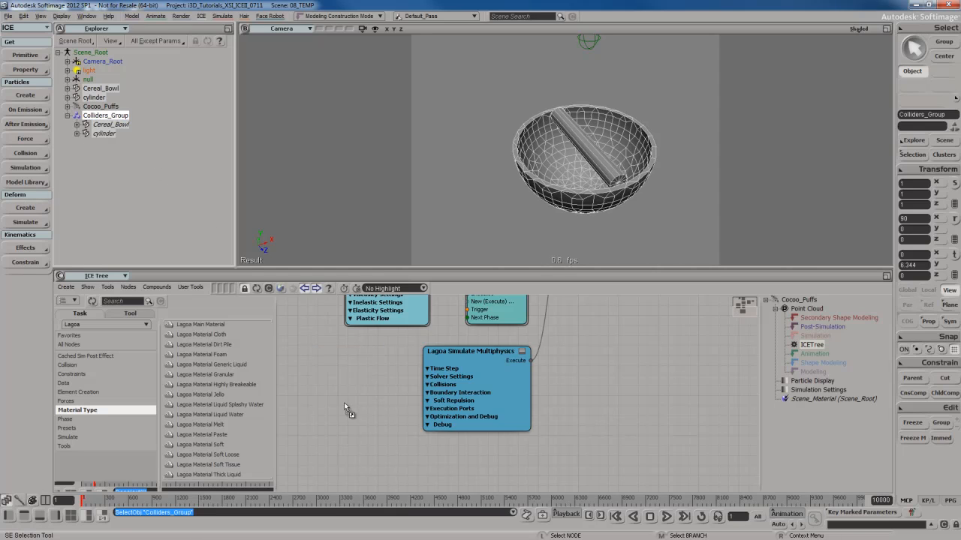
drag(377, 402, 448, 368)
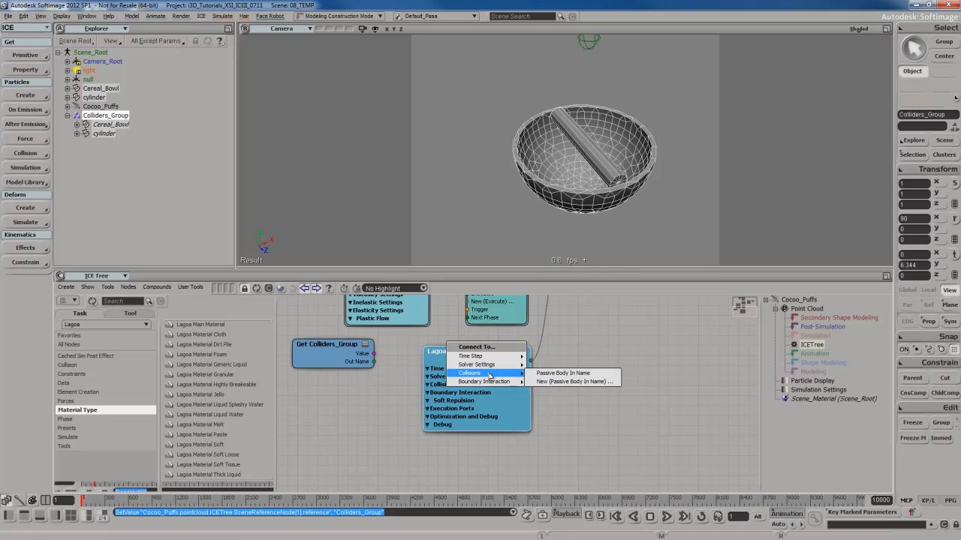
mouse_move(492, 373)
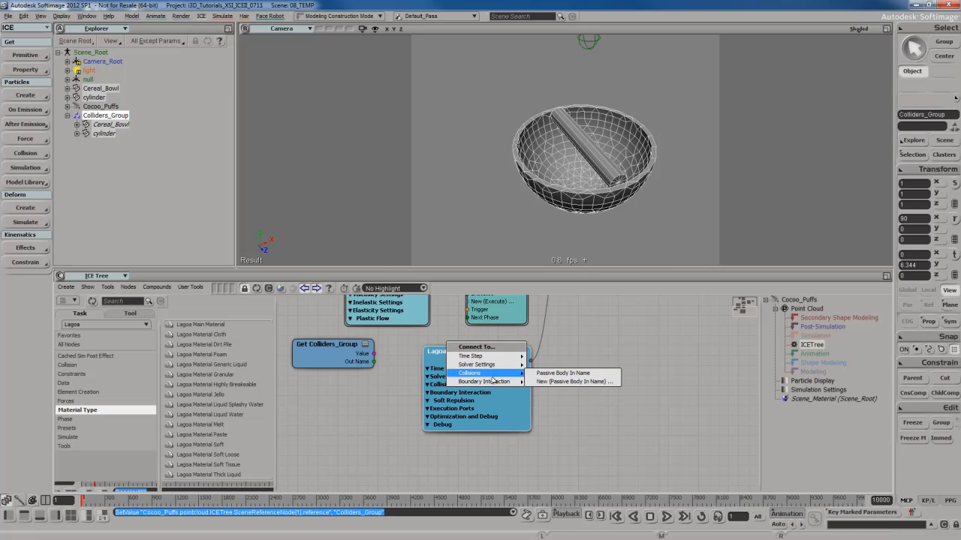
click(562, 375)
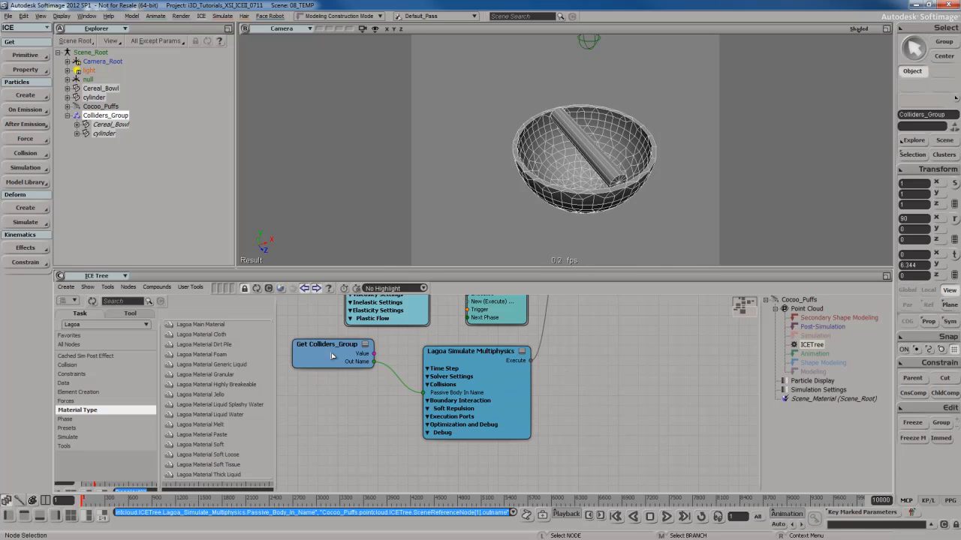
drag(334, 357, 346, 369)
Play the simulation to check the particles' collisions with the grouped bowl and cylinder, and stop it.
key(Up)
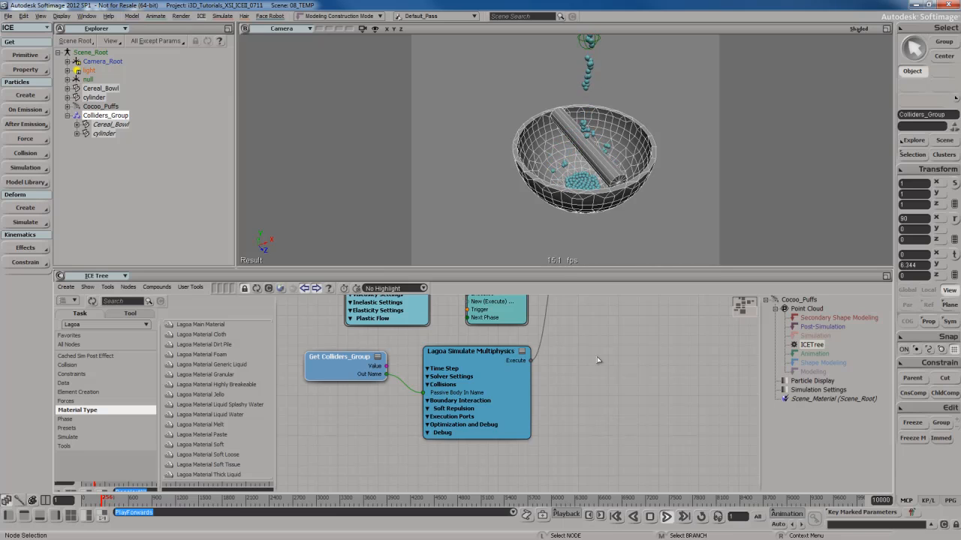
key(Escape)
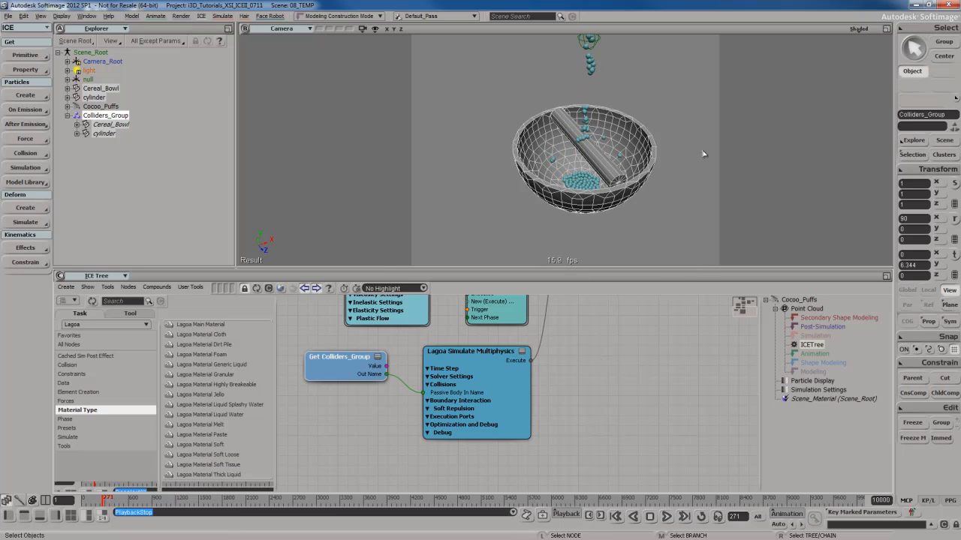
Display the ICE tree of Cereal_Bowl and open the properties of its Lagoa Set Collision Data node.
click(646, 152)
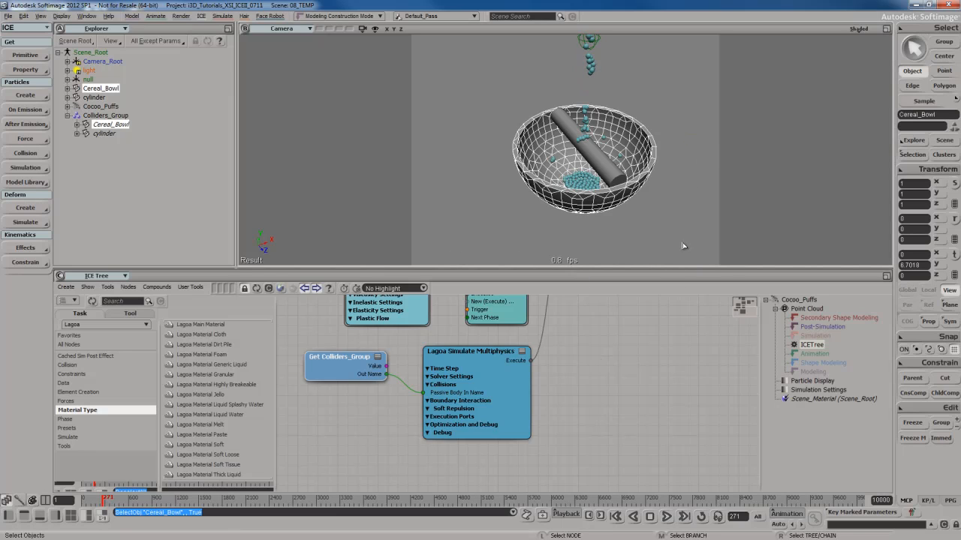
click(256, 289)
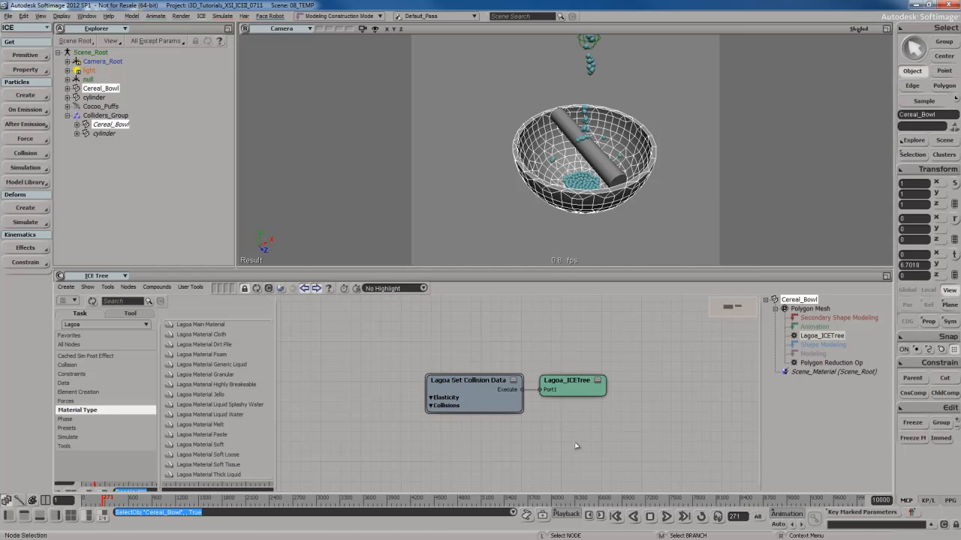
click(487, 408)
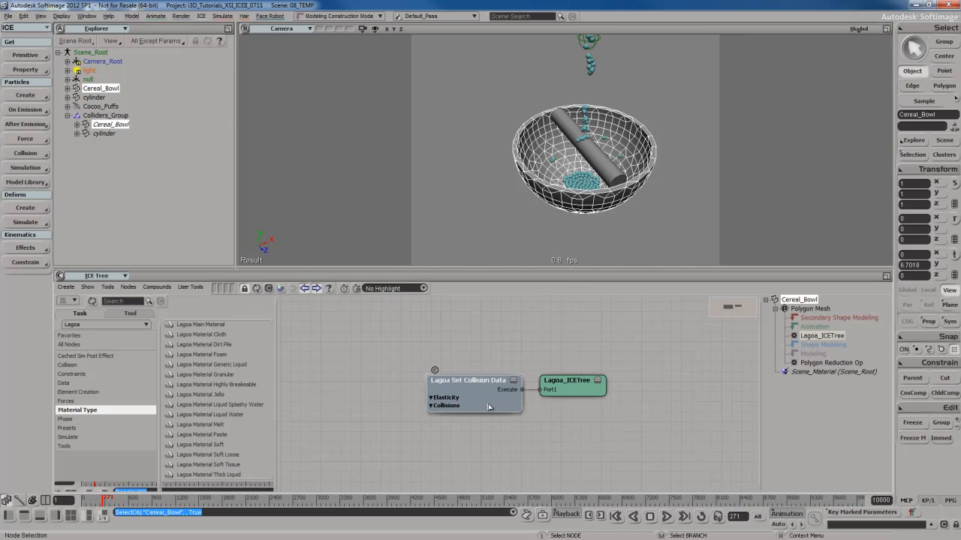
double_click(488, 409)
drag(196, 14, 785, 47)
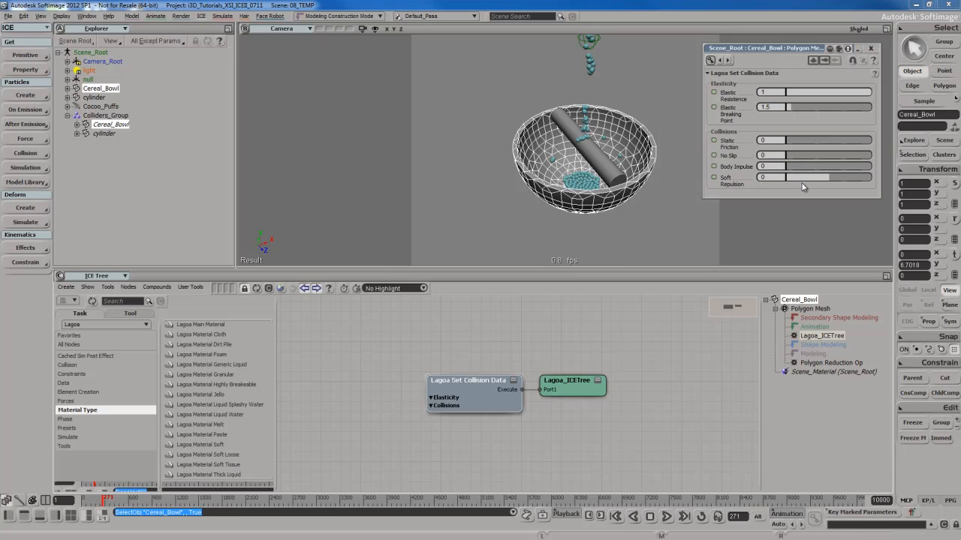
Try out the bowl's Static Friction setting, return it to 0, and close the Lagoa Set Collision Data properties.
key(s)
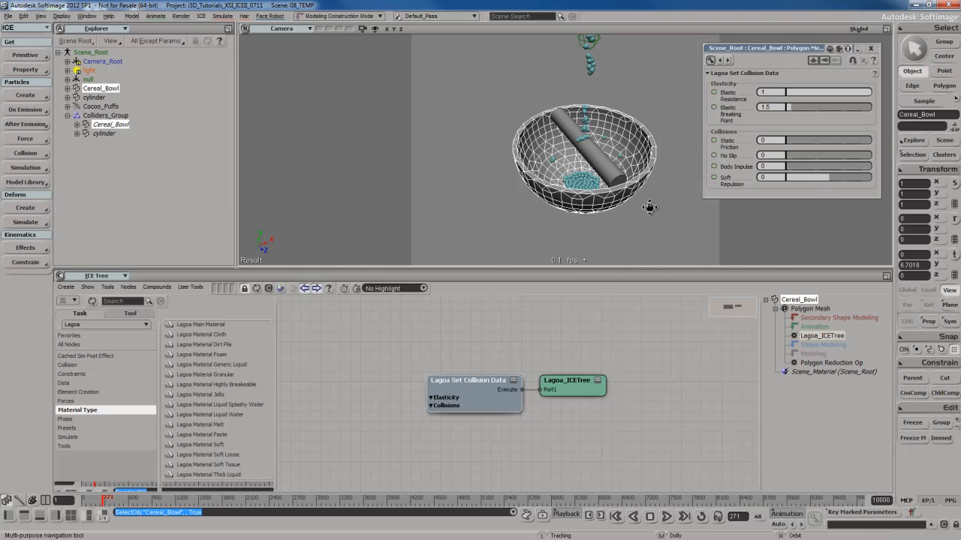
drag(708, 206, 633, 212)
right_drag(624, 222, 628, 221)
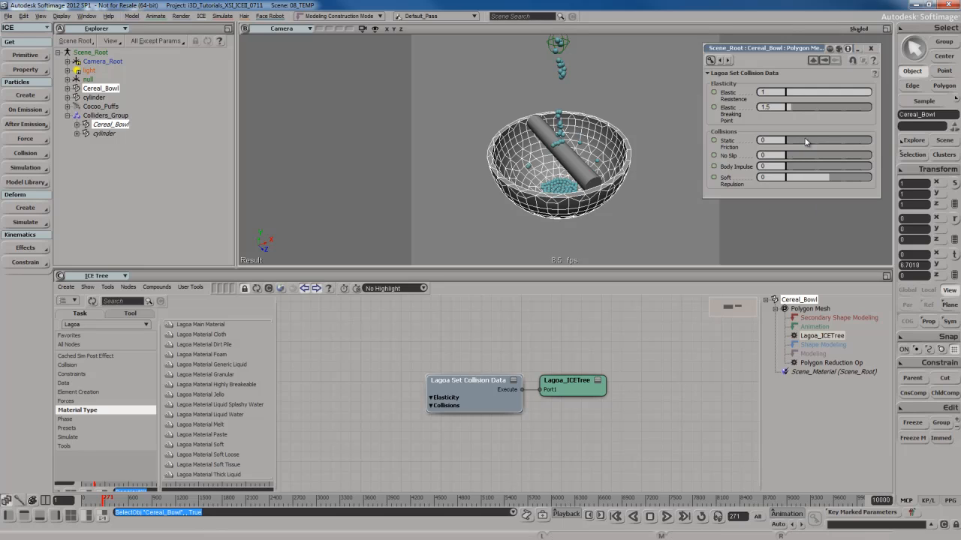
drag(806, 142, 752, 142)
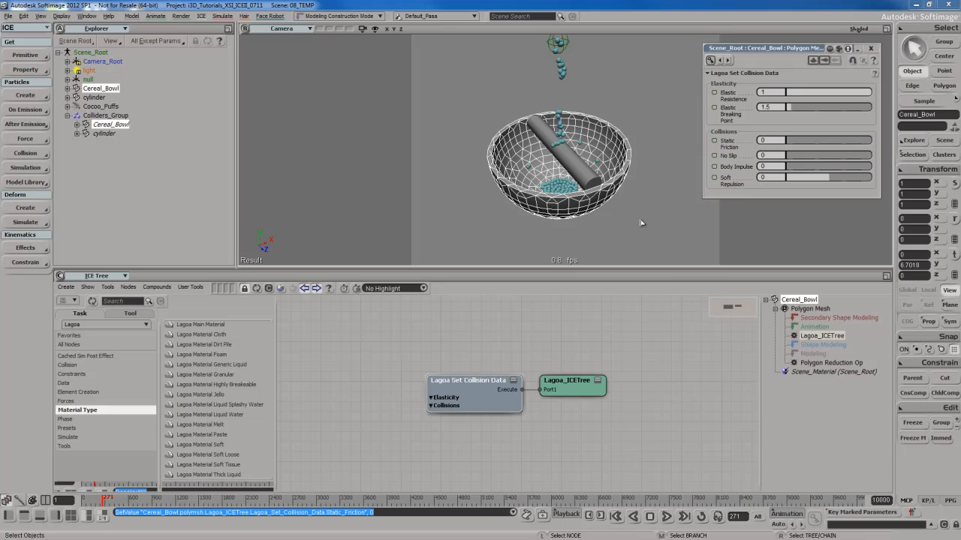
click(871, 50)
Check the cylinder's ICE tree and apply the Lagoa Set Collision Data command to the cylinder.
click(574, 172)
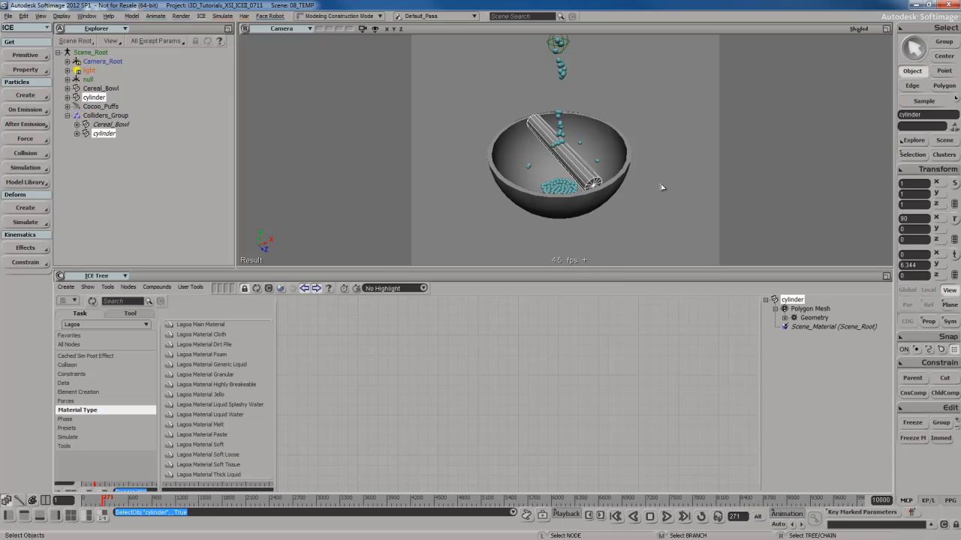
drag(650, 171, 670, 192)
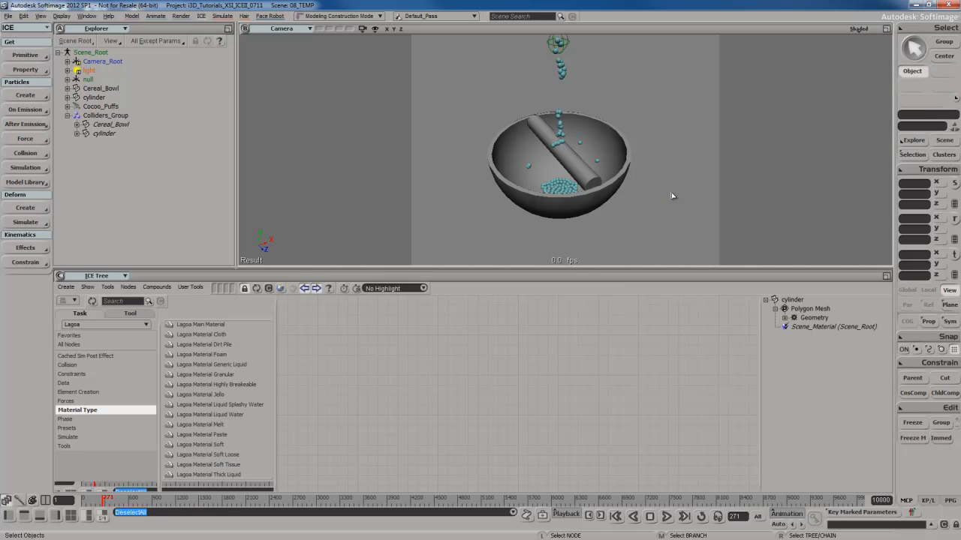
click(577, 163)
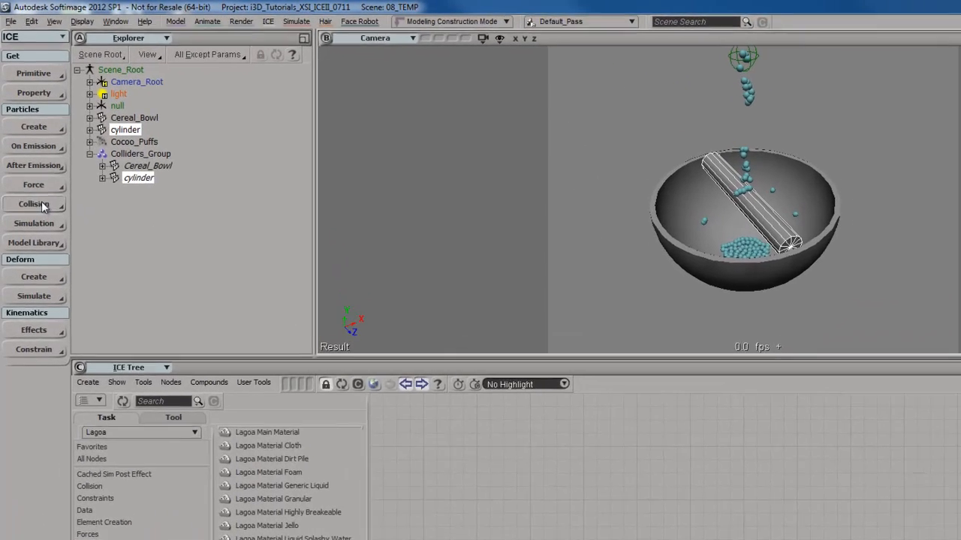
click(30, 154)
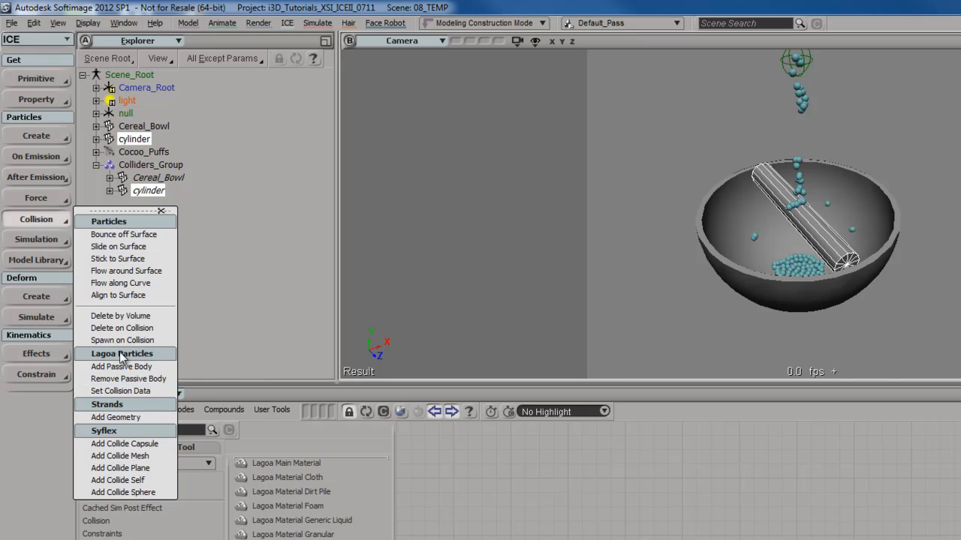
click(124, 391)
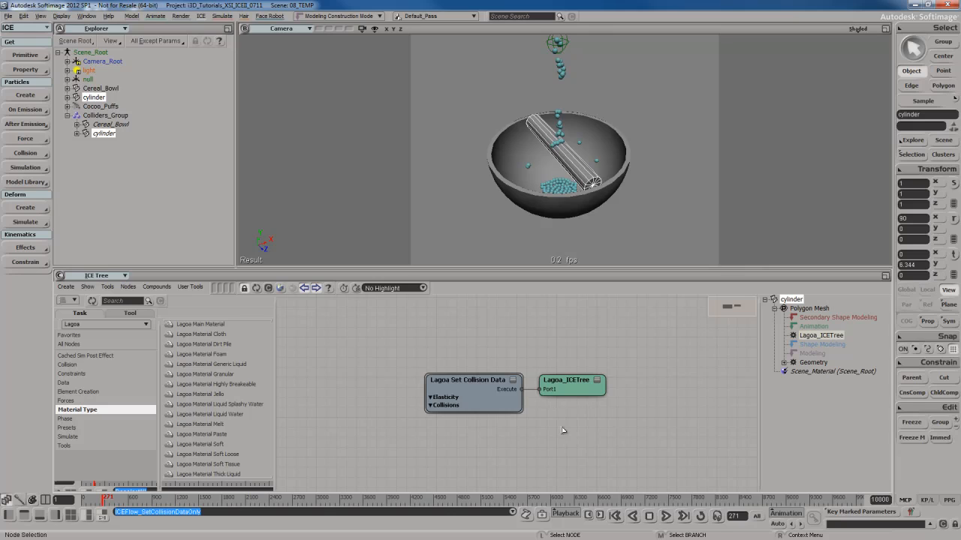
Examine the elasticity and collision properties of the cylinder's Lagoa Set Collision Data node, close them, and clear the selection.
double_click(491, 391)
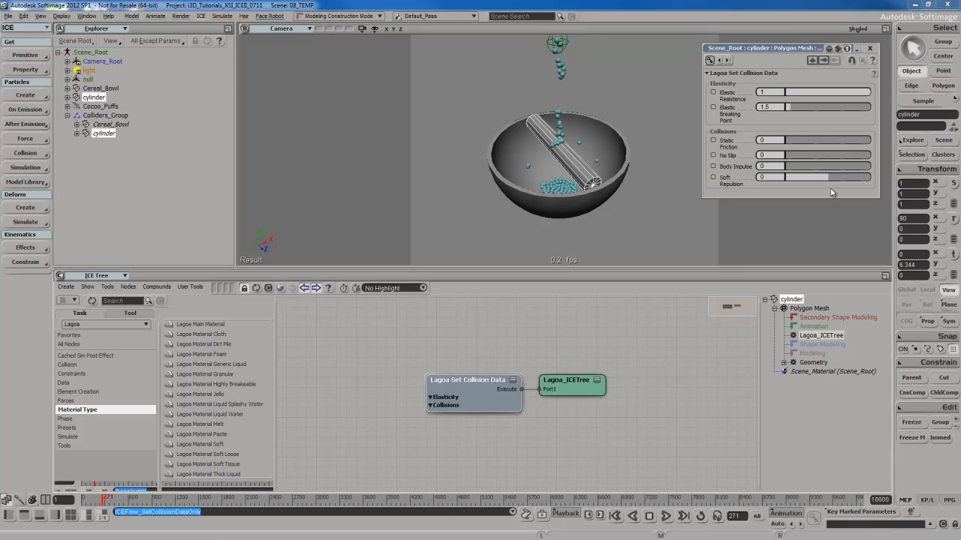
click(871, 50)
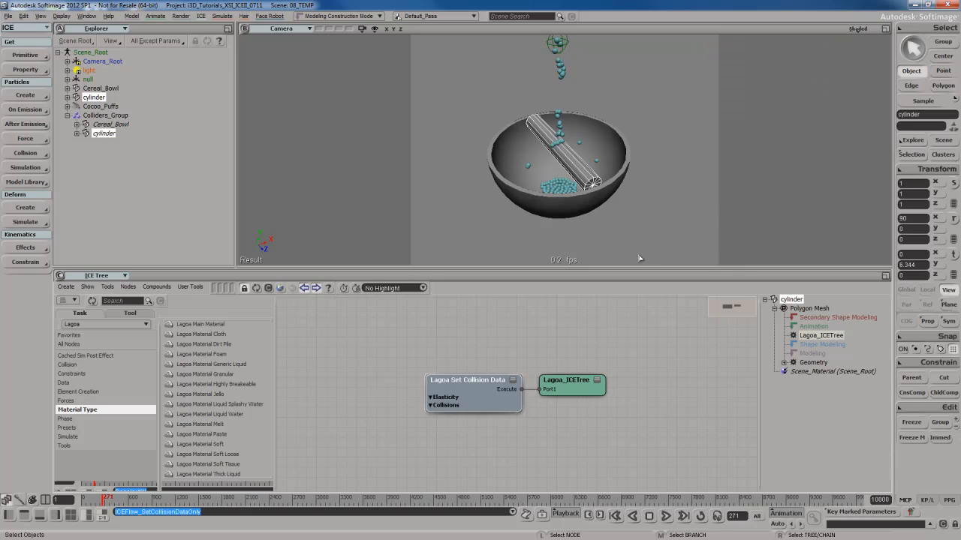
click(686, 251)
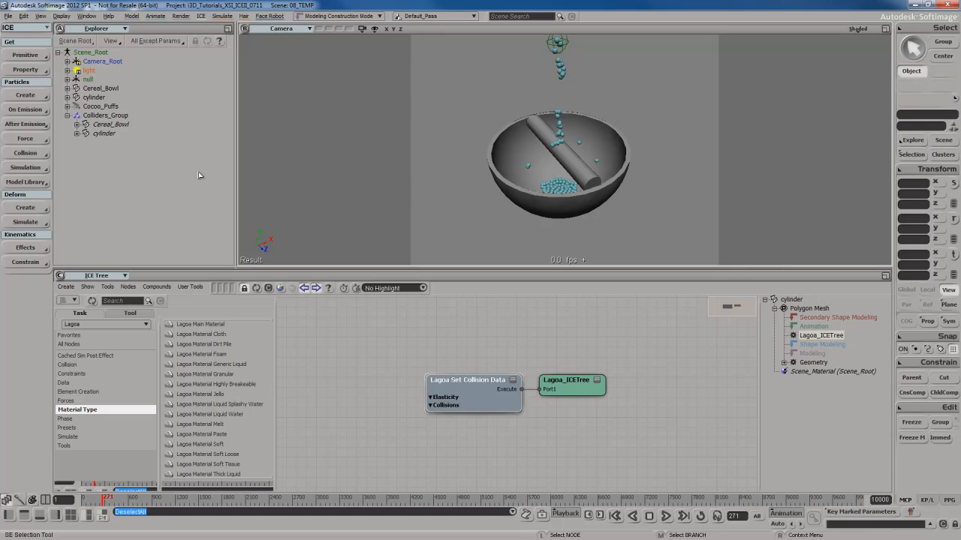
click(113, 115)
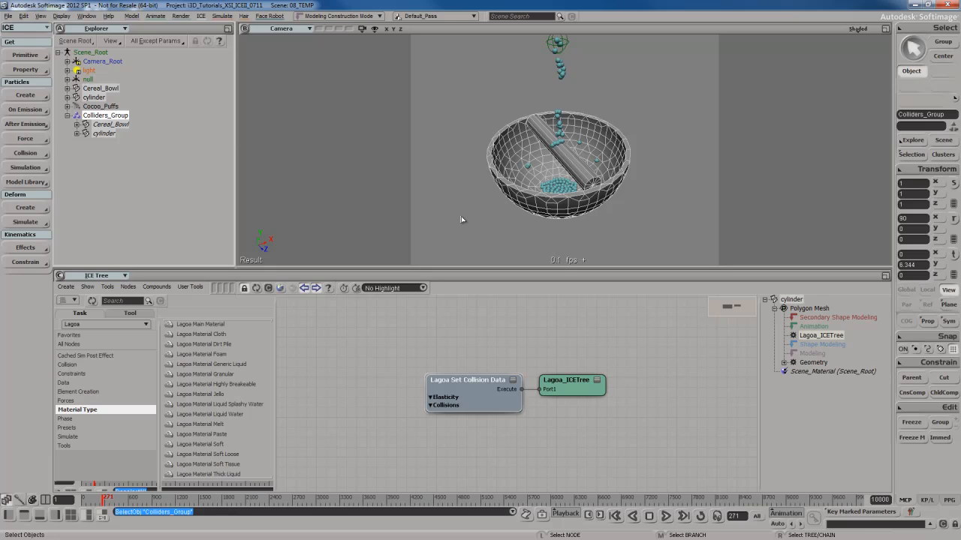
drag(465, 201, 544, 228)
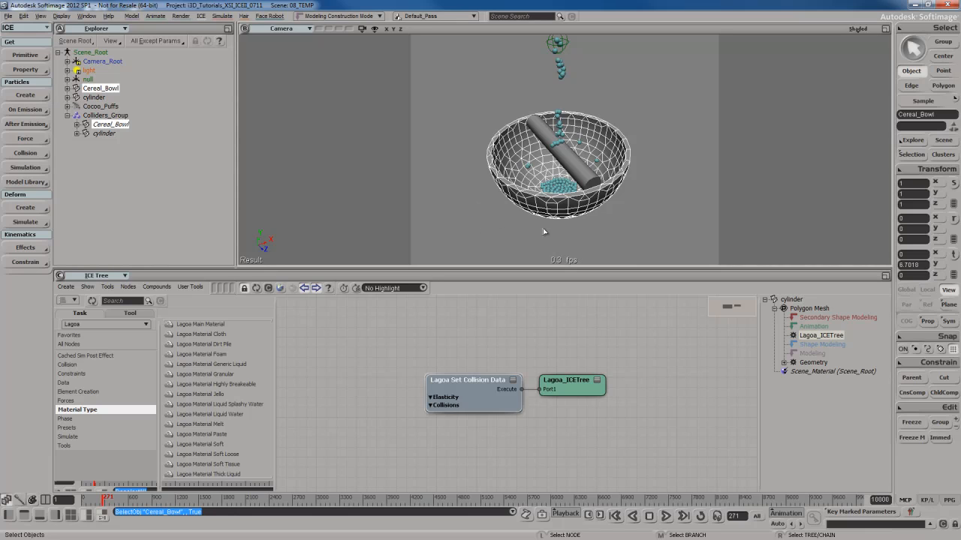
click(27, 153)
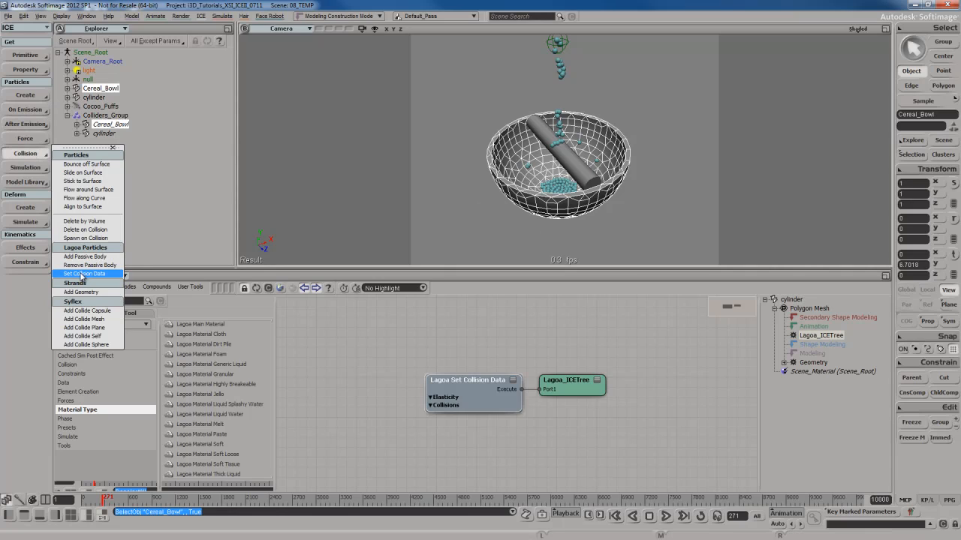
click(493, 230)
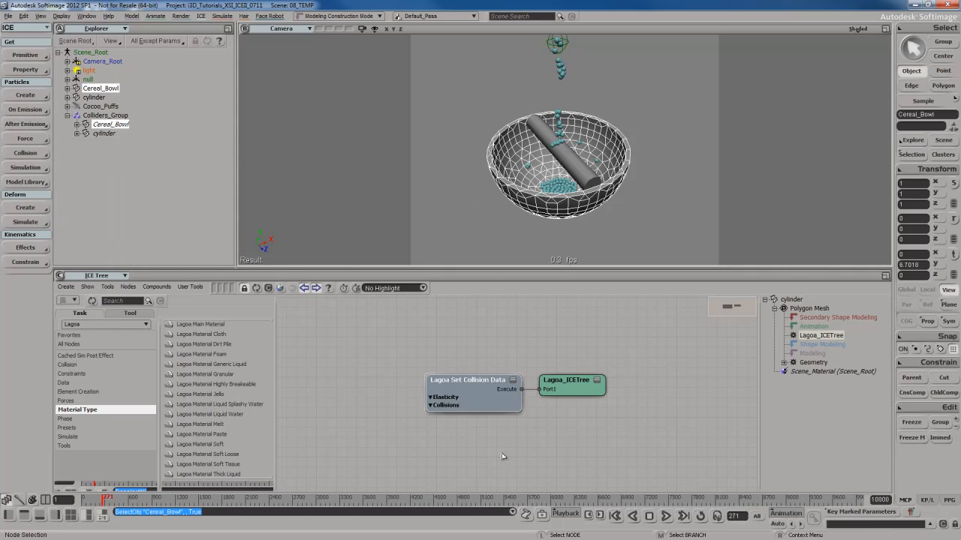
Reopen the cylinder's Lagoa Set Collision Data properties to review the available settings, and close them.
double_click(478, 398)
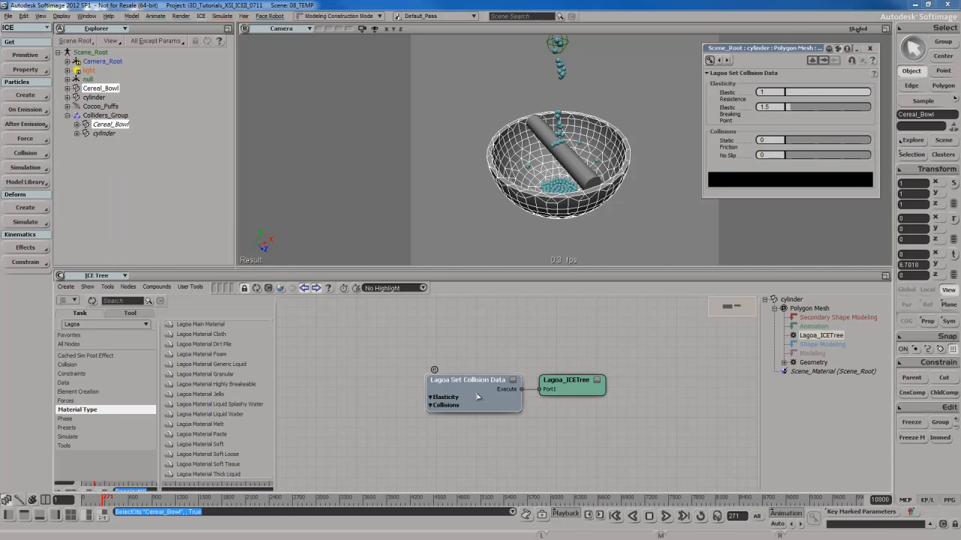
click(868, 51)
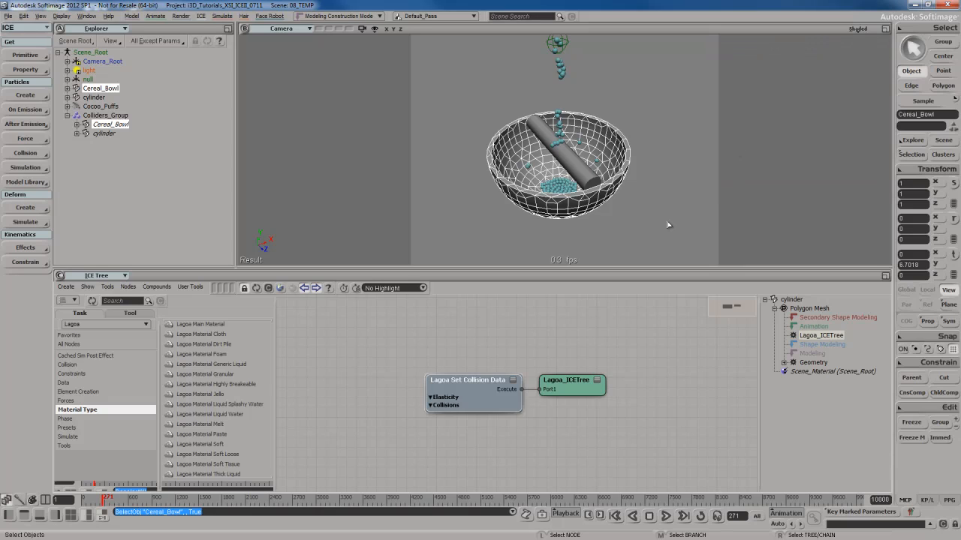